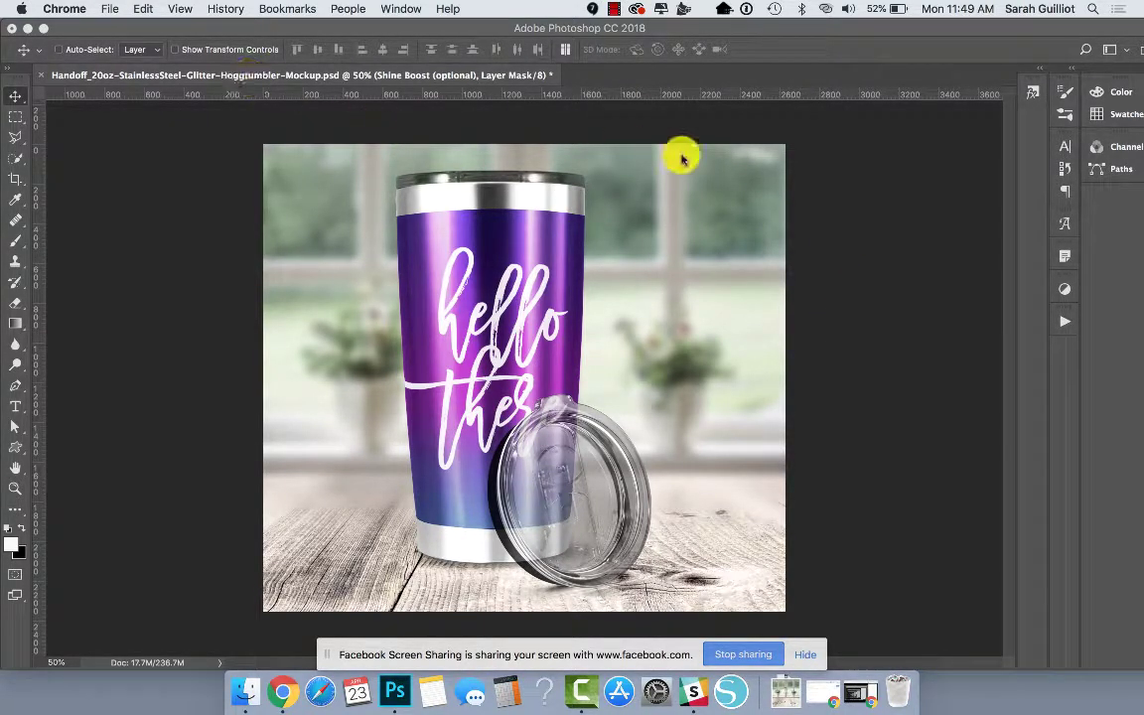
# Expand the Layers panel with Shine Boost, Lid Leaning and SmartObject, and raise it higher
pyautogui.click(1066, 256)
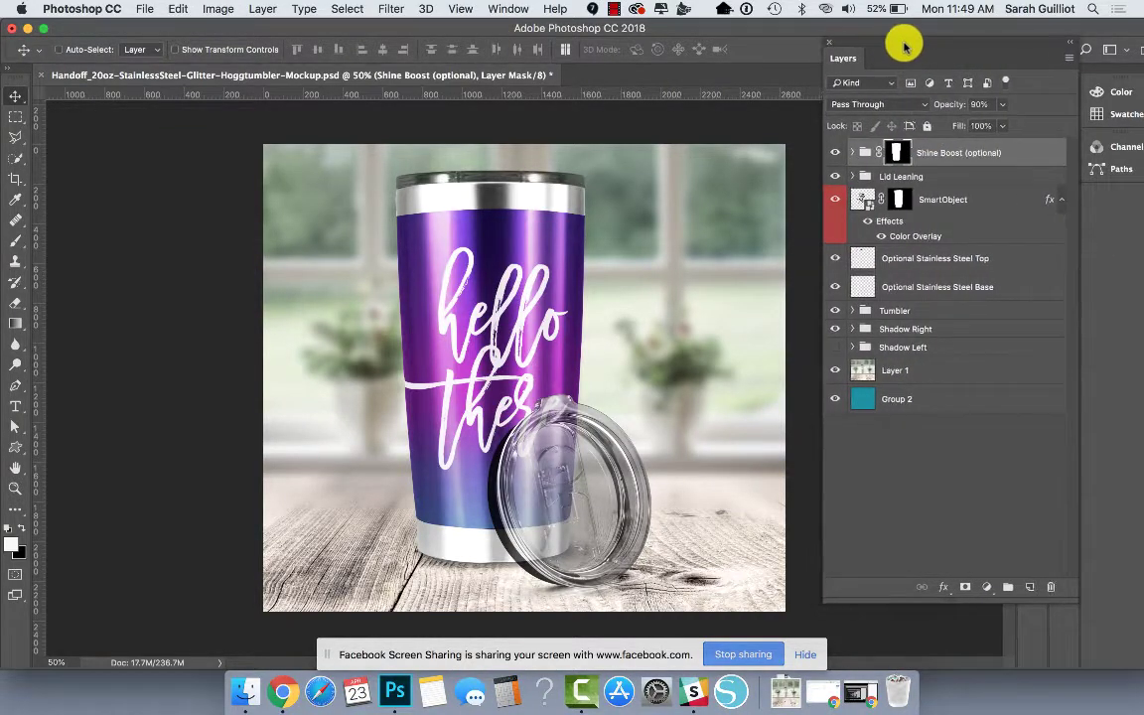
pyautogui.moveTo(906, 45); pyautogui.dragTo(908, 35)
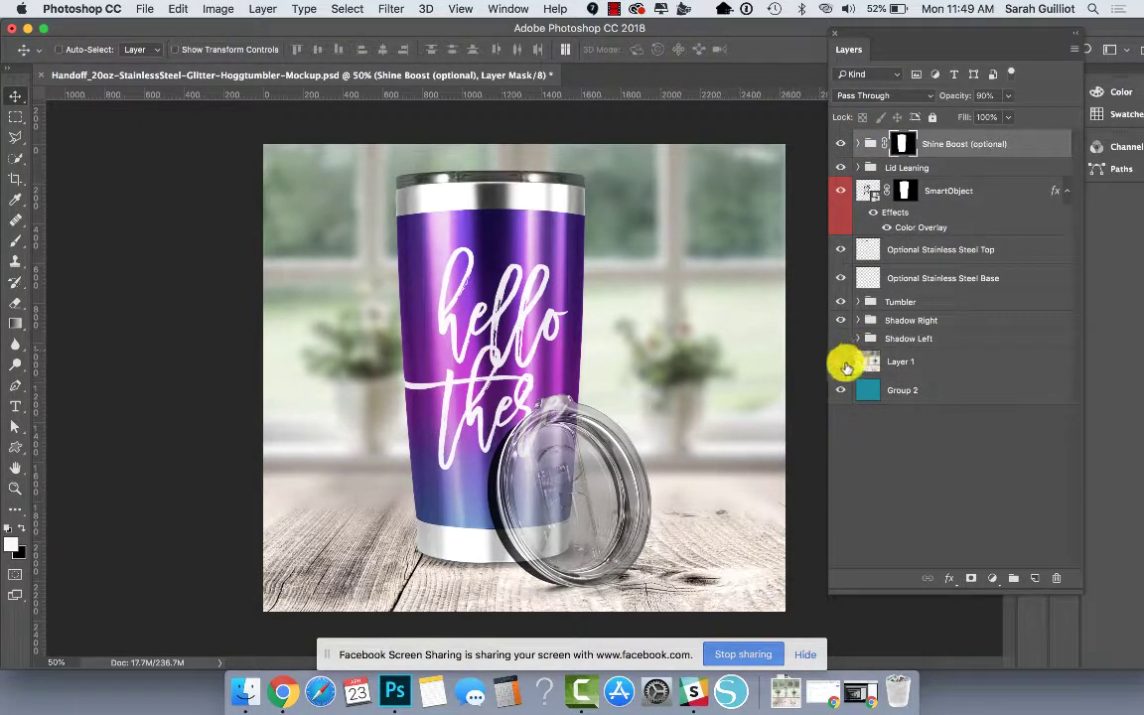
# Hide Layer 1's window photo and add a hidden, white-filled Layer 2 above Group 2
pyautogui.click(841, 363)
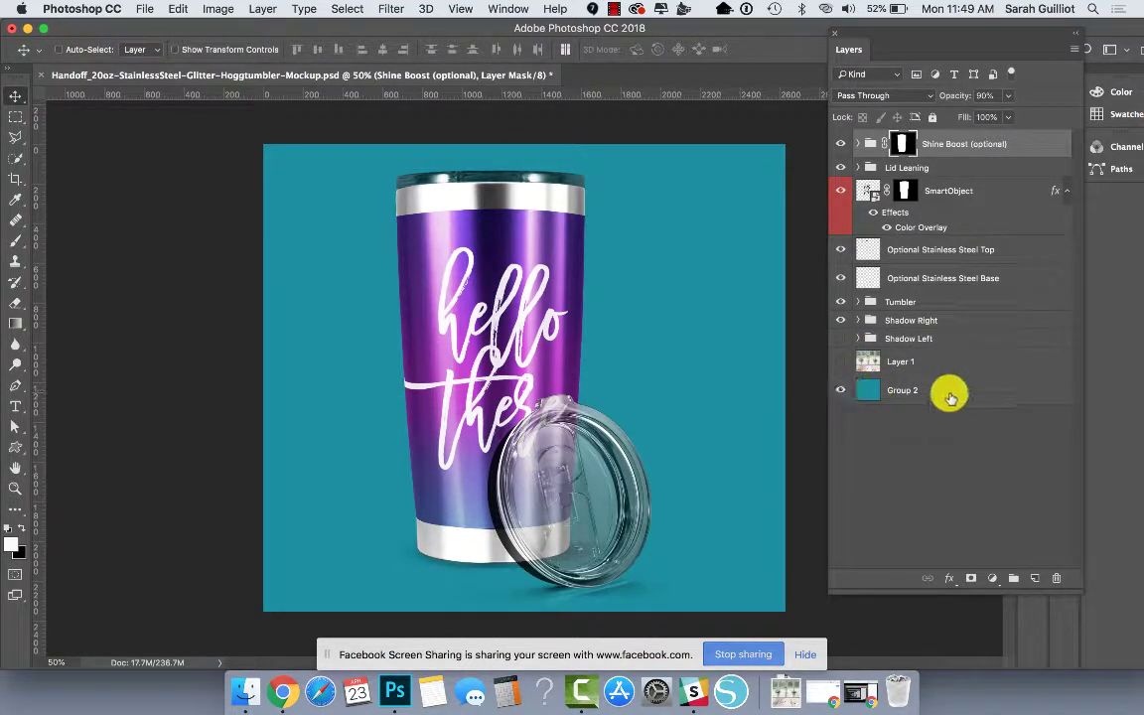
pyautogui.click(879, 391)
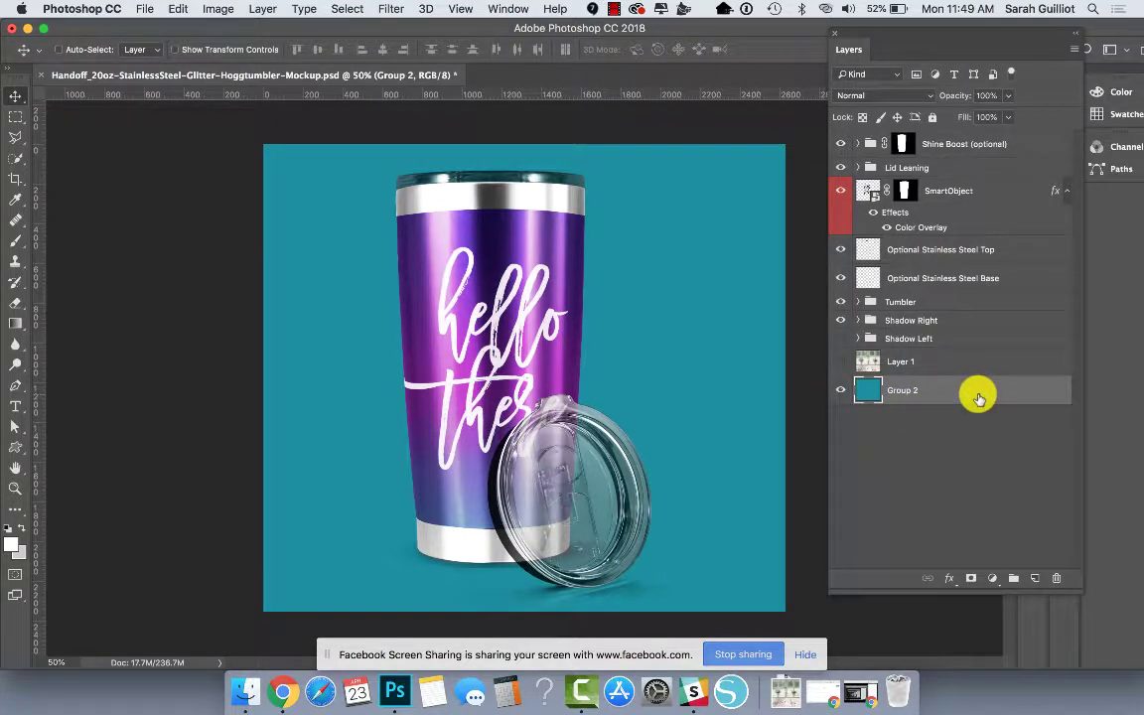
pyautogui.click(1033, 578)
pyautogui.hotkey('alt', 'BackSpace')
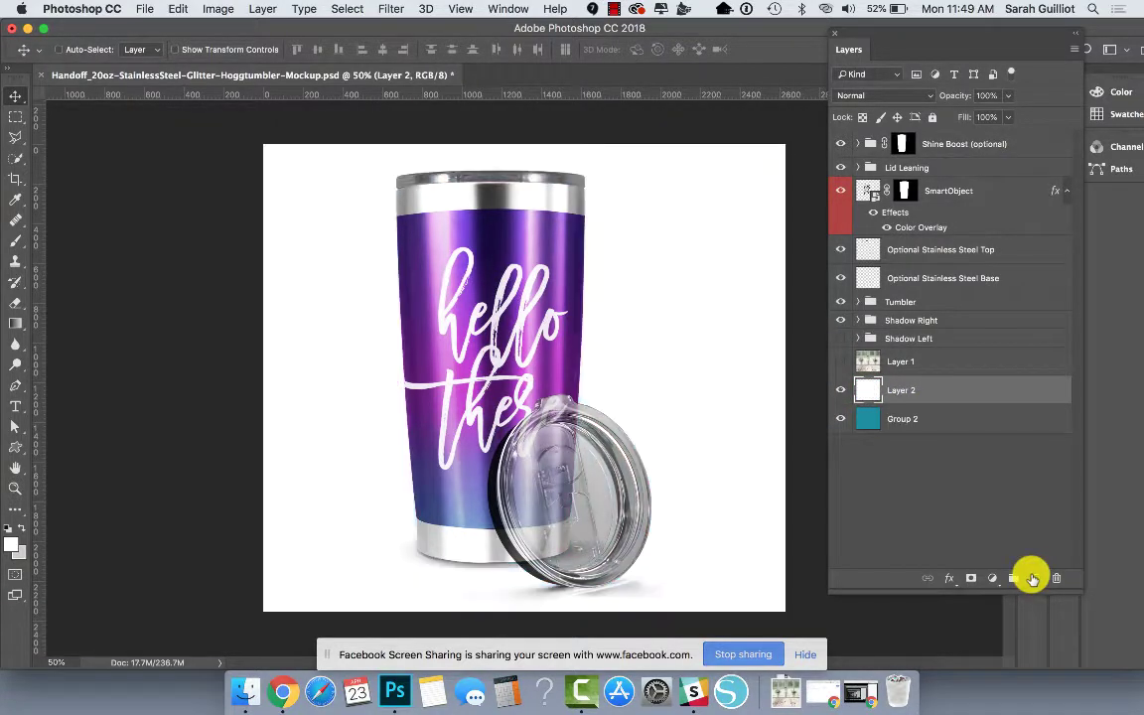
pyautogui.click(839, 390)
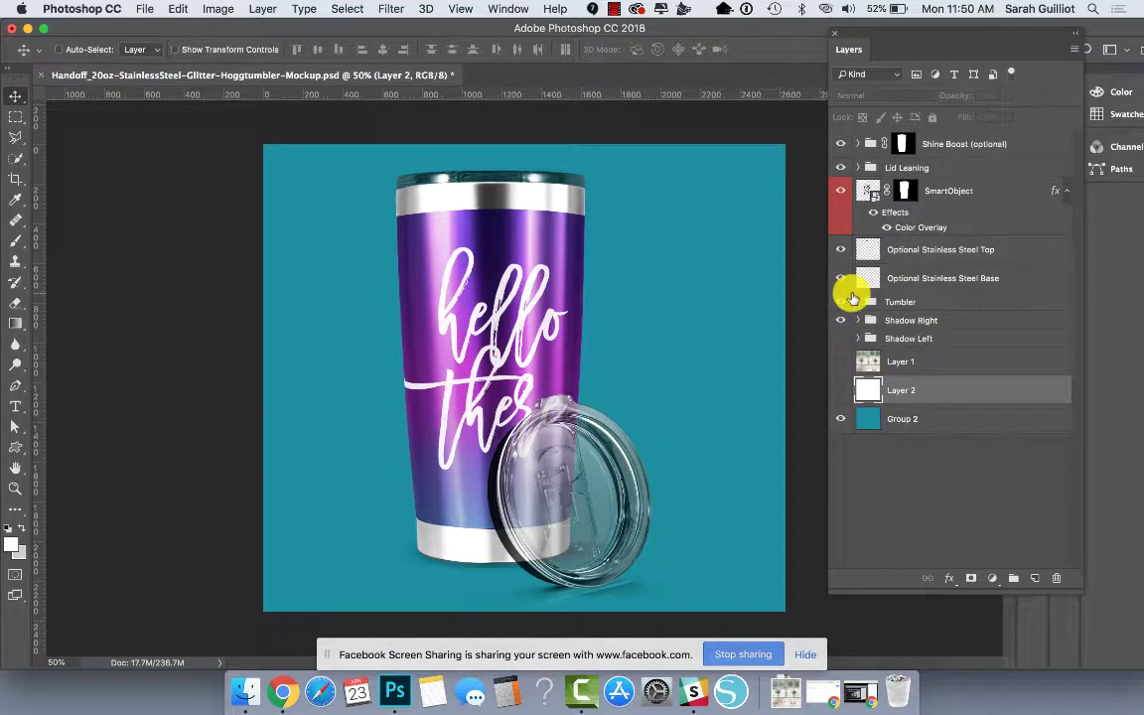
# Show white Layer 2 and the Lid Leaning group, with Shadow Right on and Shadow Left hidden
pyautogui.click(840, 167)
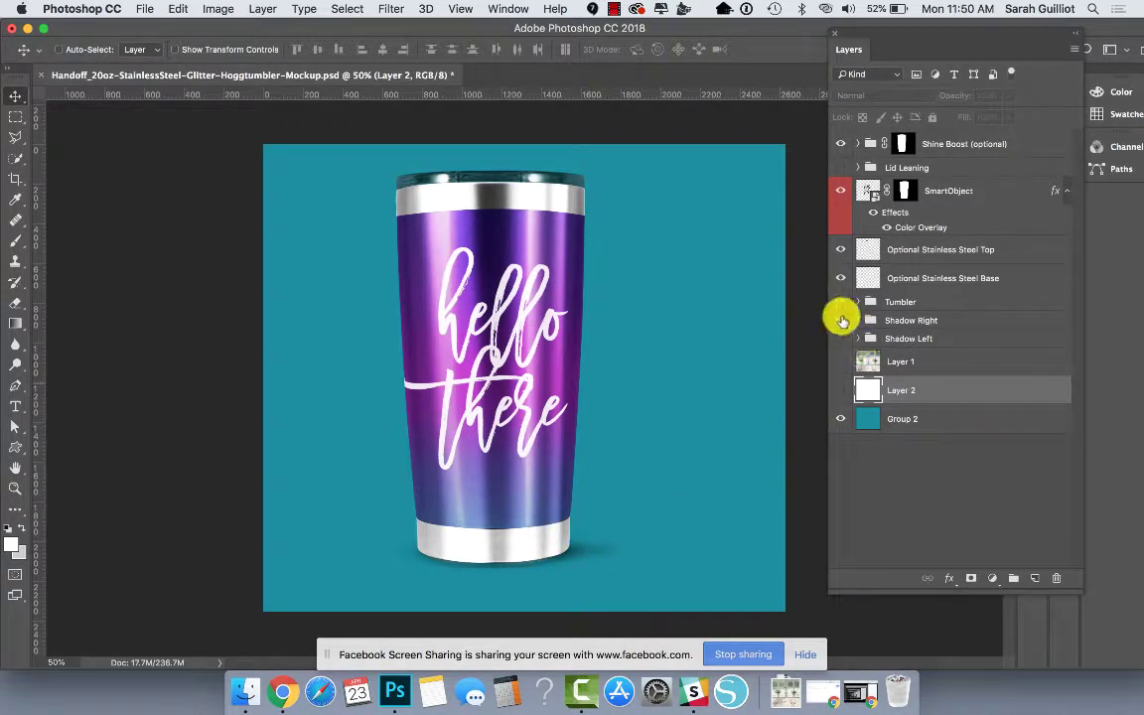
pyautogui.click(840, 318)
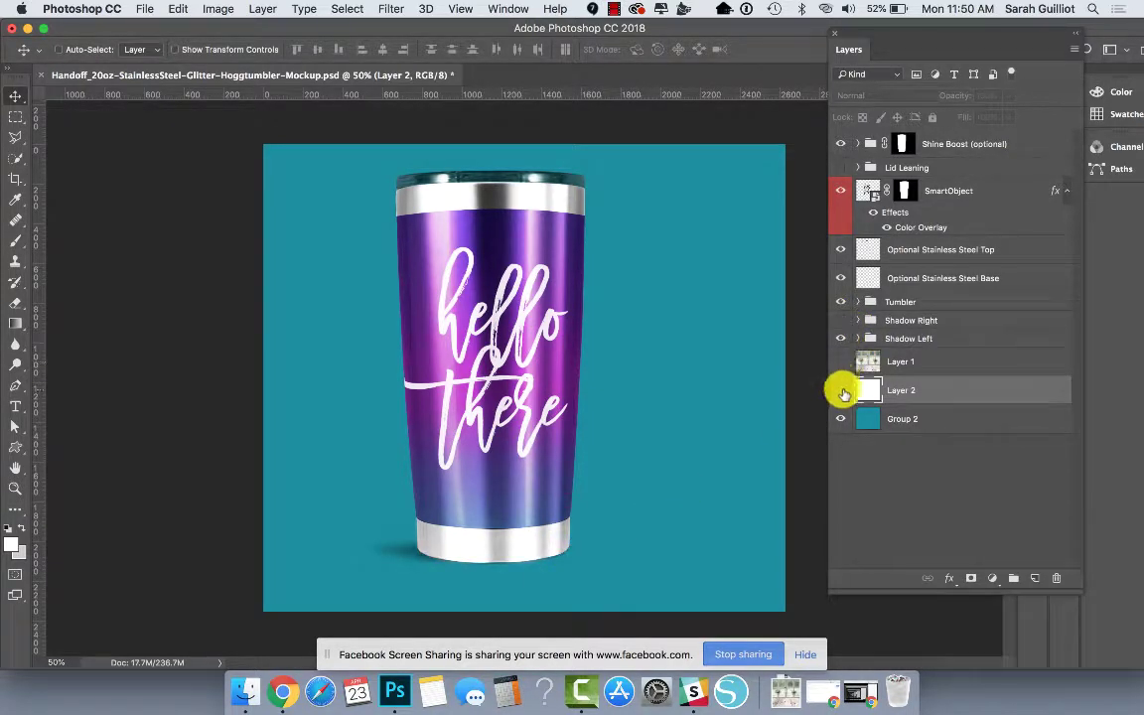
pyautogui.click(840, 389)
pyautogui.click(840, 339)
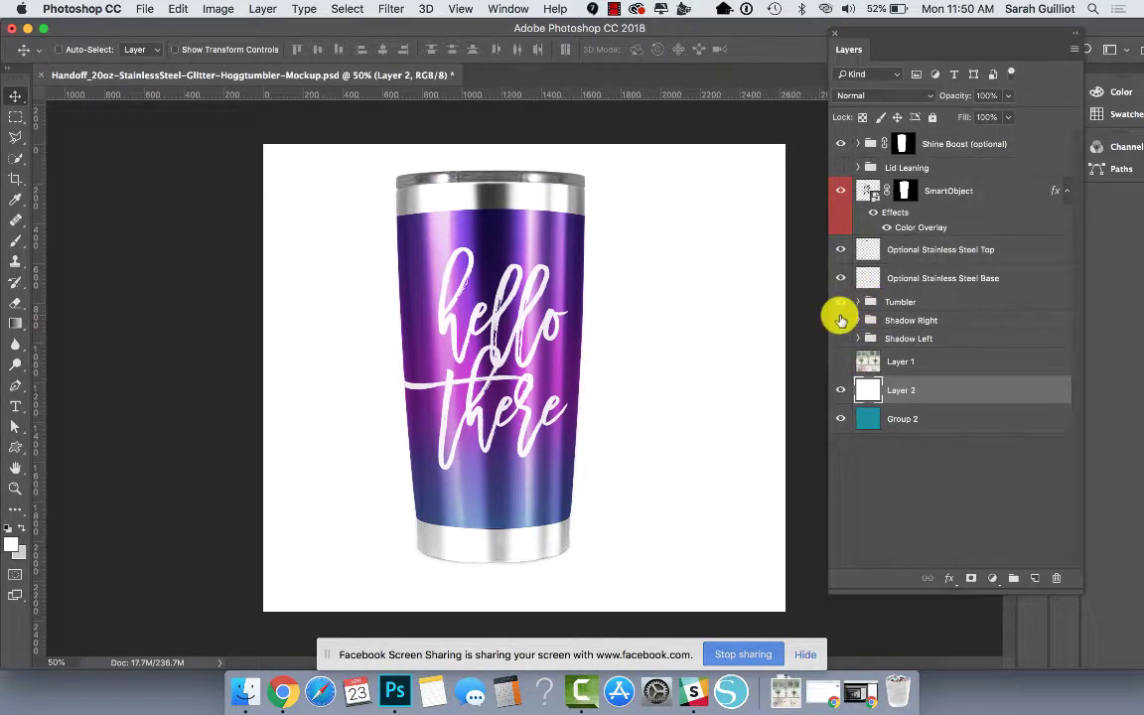
pyautogui.click(839, 320)
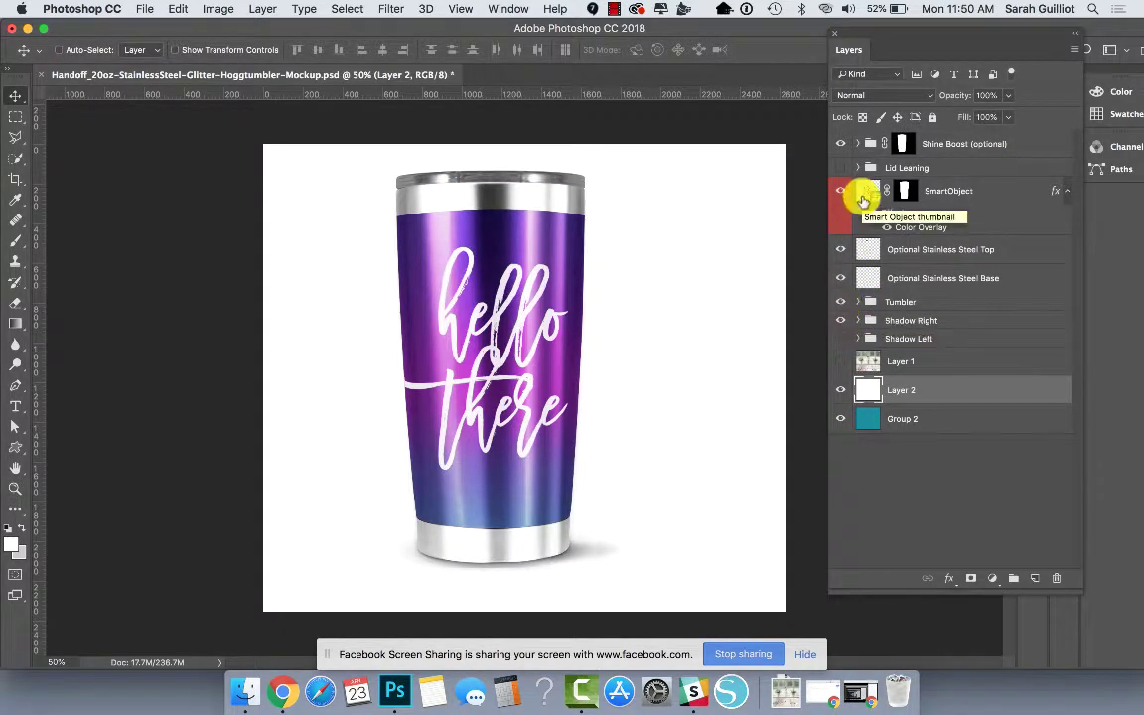
pyautogui.click(840, 168)
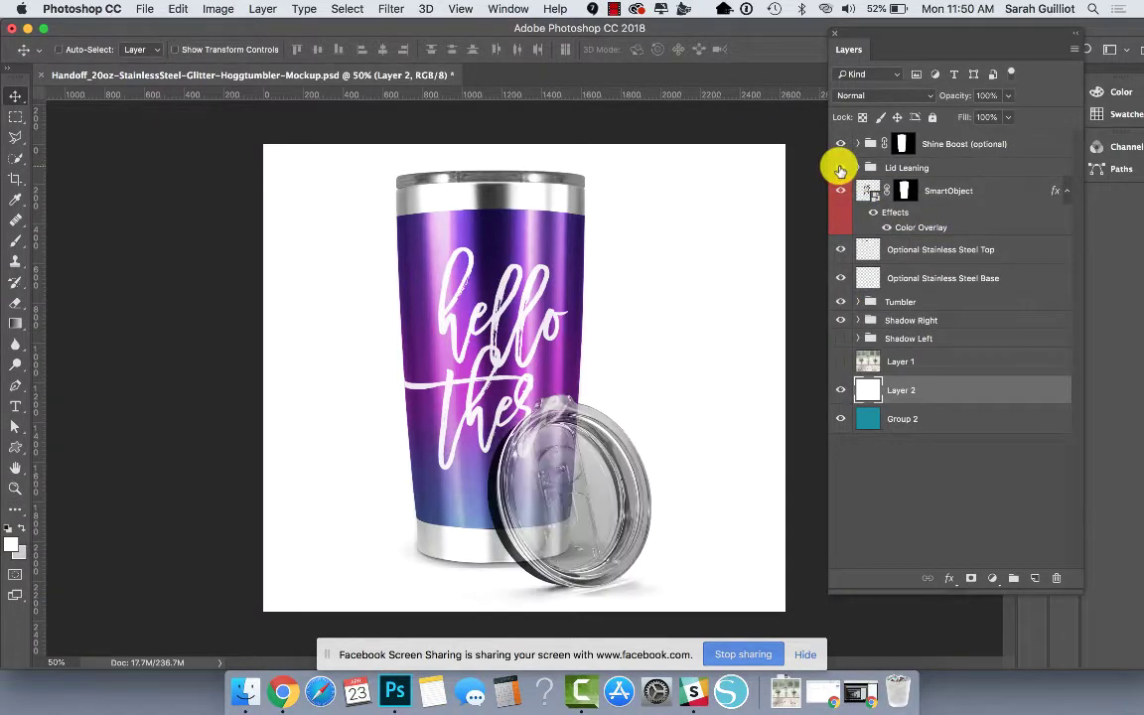
# Hide the Top Lid layer inside the Tumbler group, keeping the white Layer 2 backdrop on
pyautogui.click(924, 303)
pyautogui.click(857, 303)
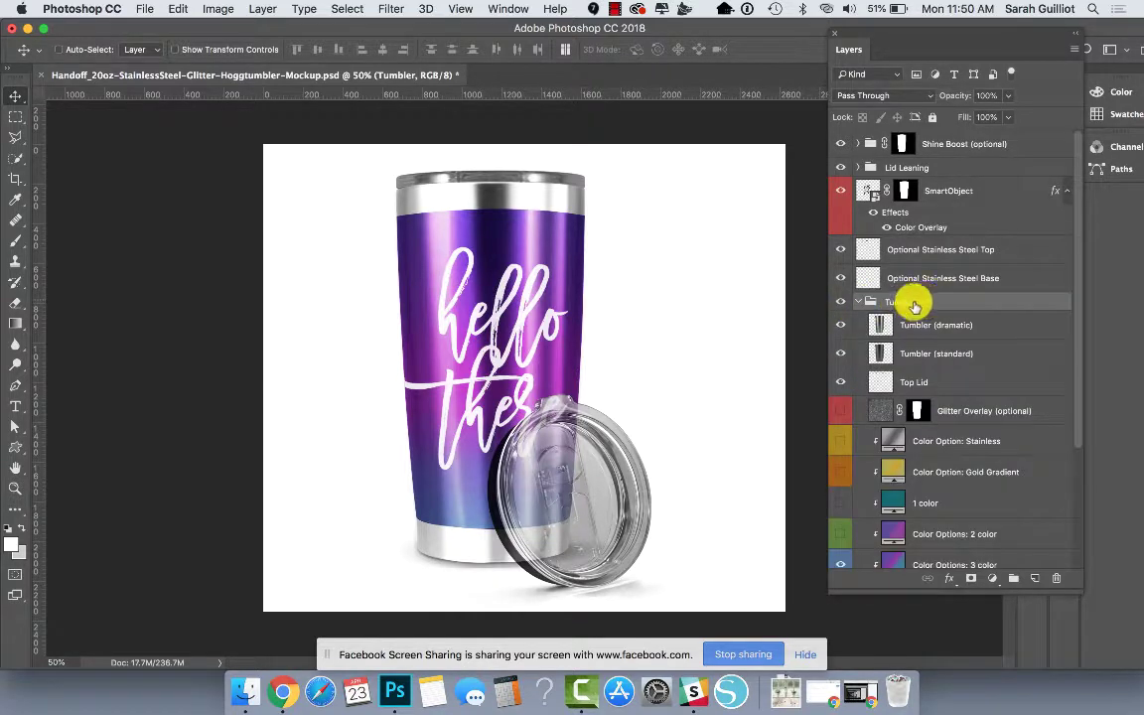
pyautogui.click(918, 383)
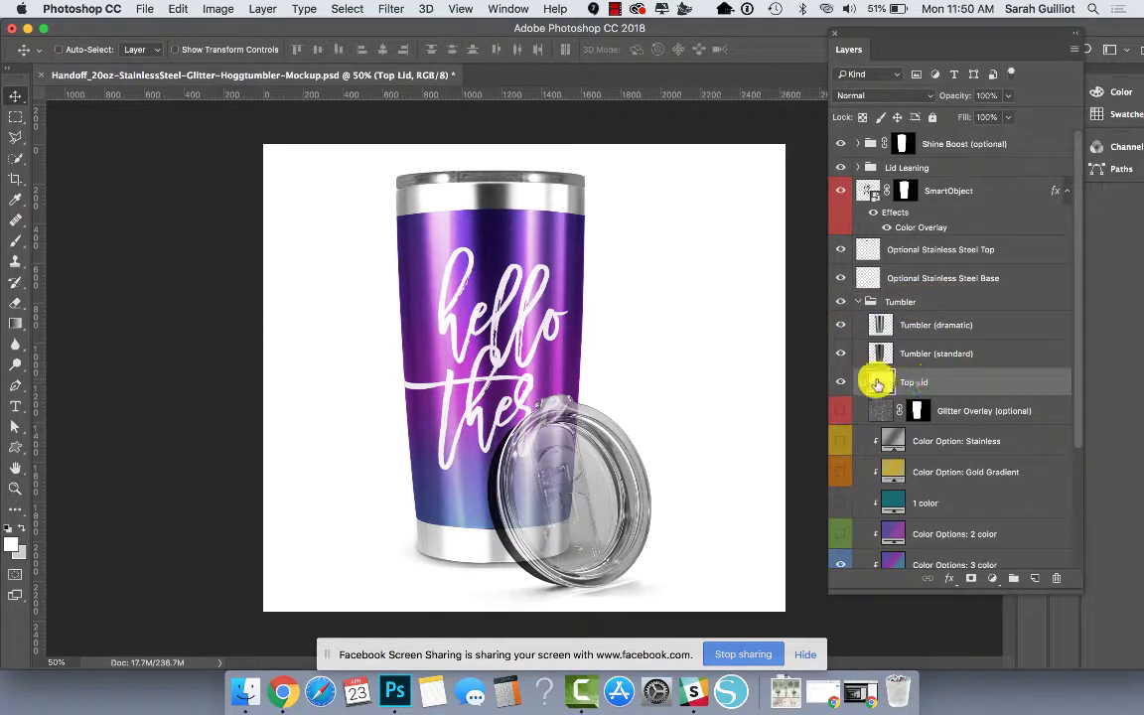
pyautogui.click(841, 382)
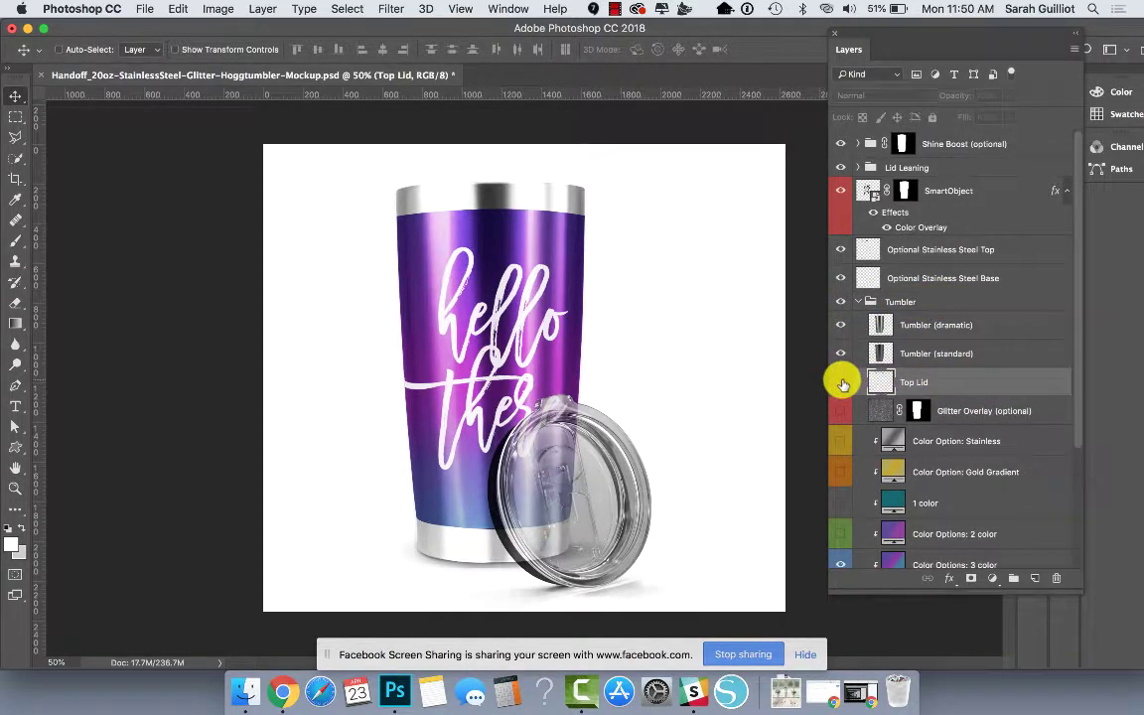
pyautogui.scroll(-3, 845, 447)
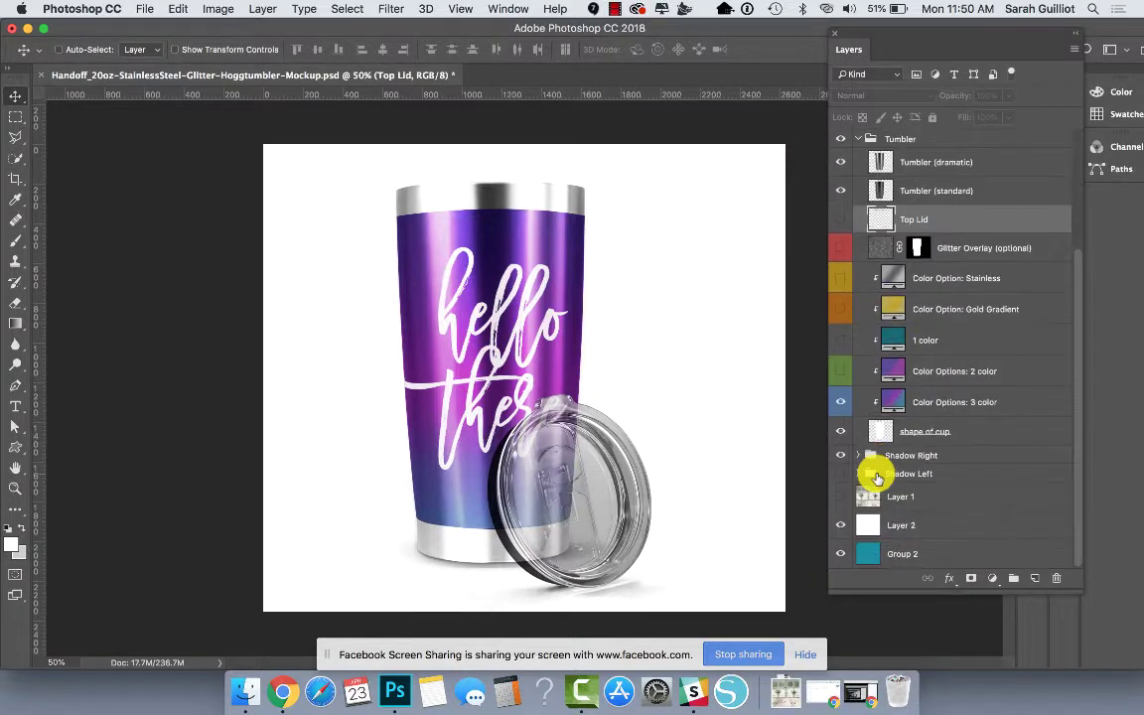
pyautogui.click(841, 526)
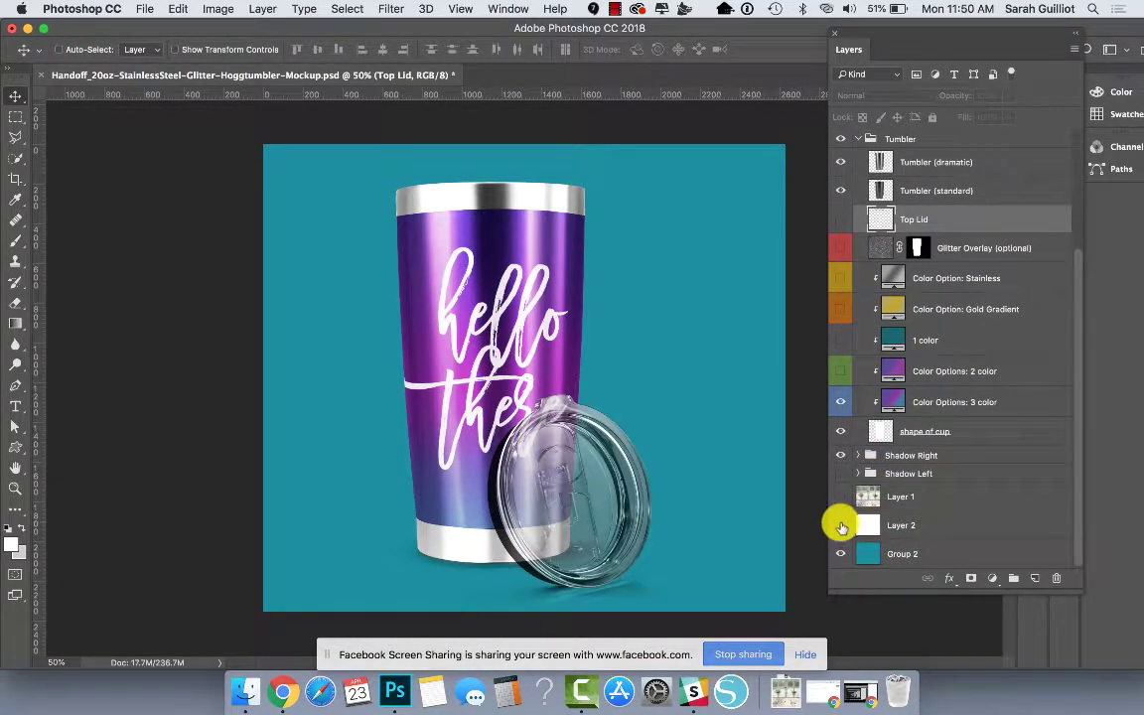
pyautogui.click(841, 526)
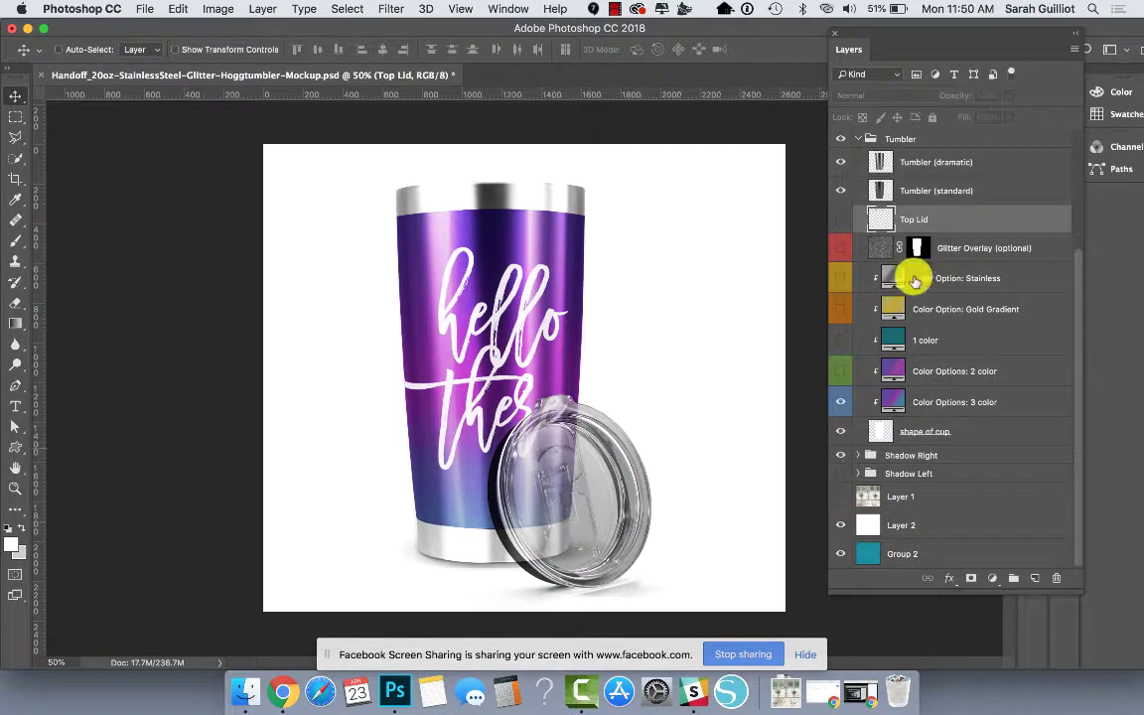
pyautogui.scroll(2, 874, 213)
# Collapse the Tumbler group and hide Layer 2 and the Optional Stainless Steel Top rim
pyautogui.click(874, 214)
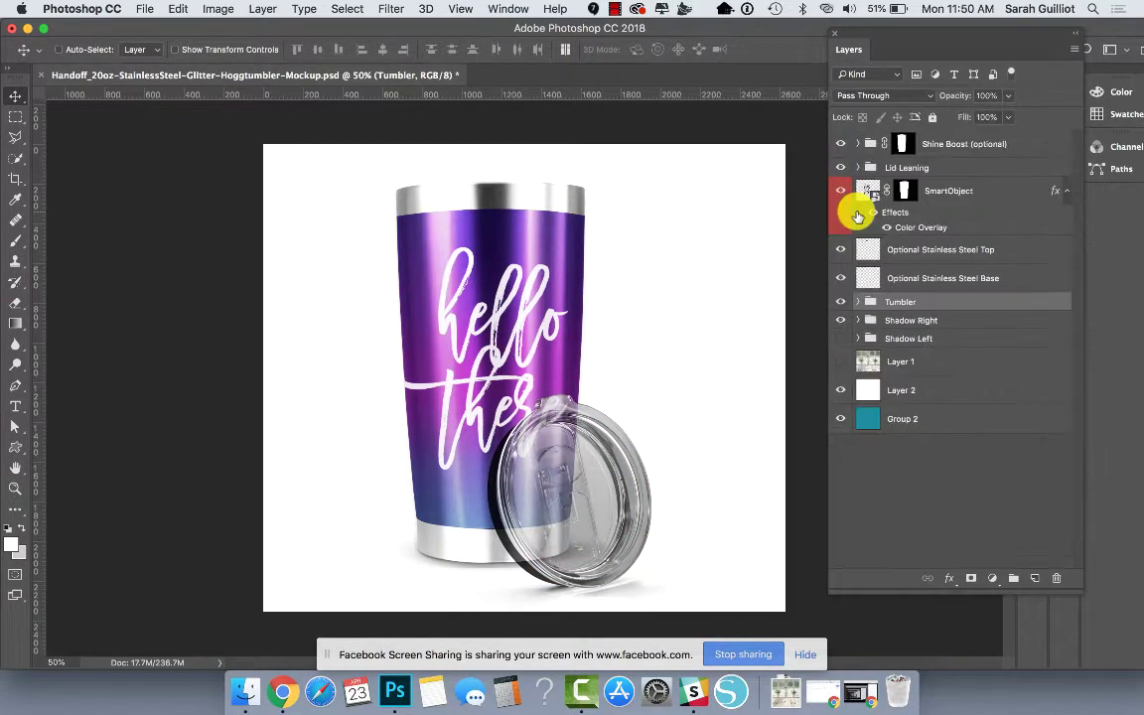
pyautogui.click(841, 390)
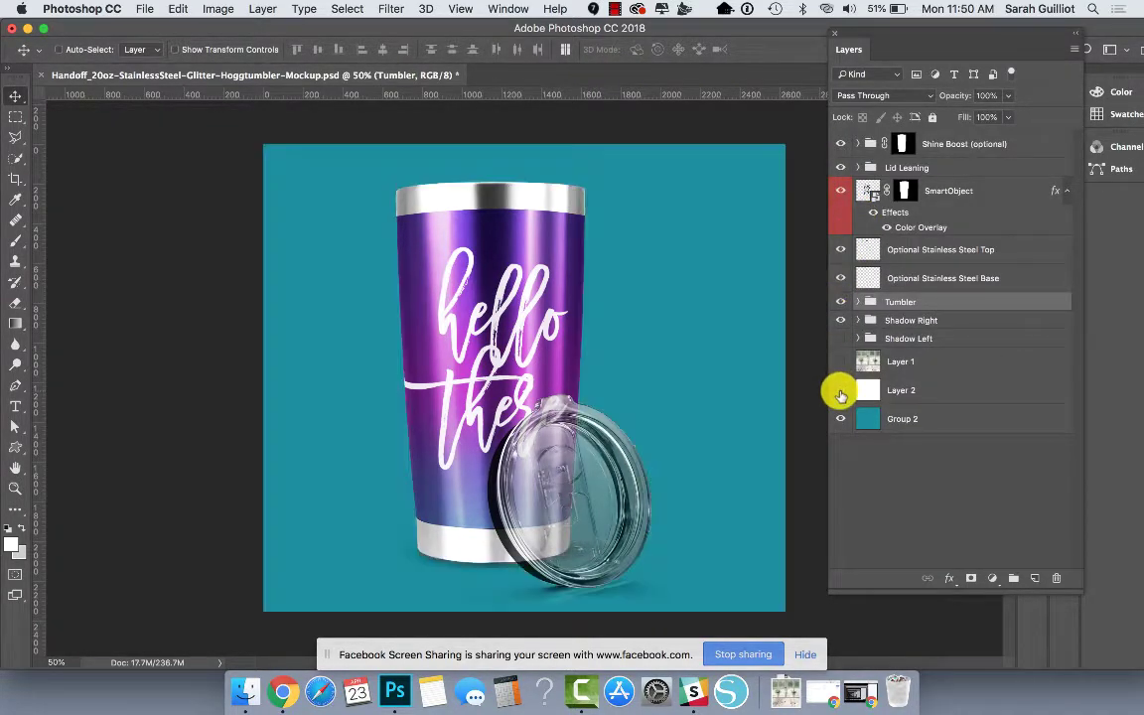
pyautogui.click(840, 250)
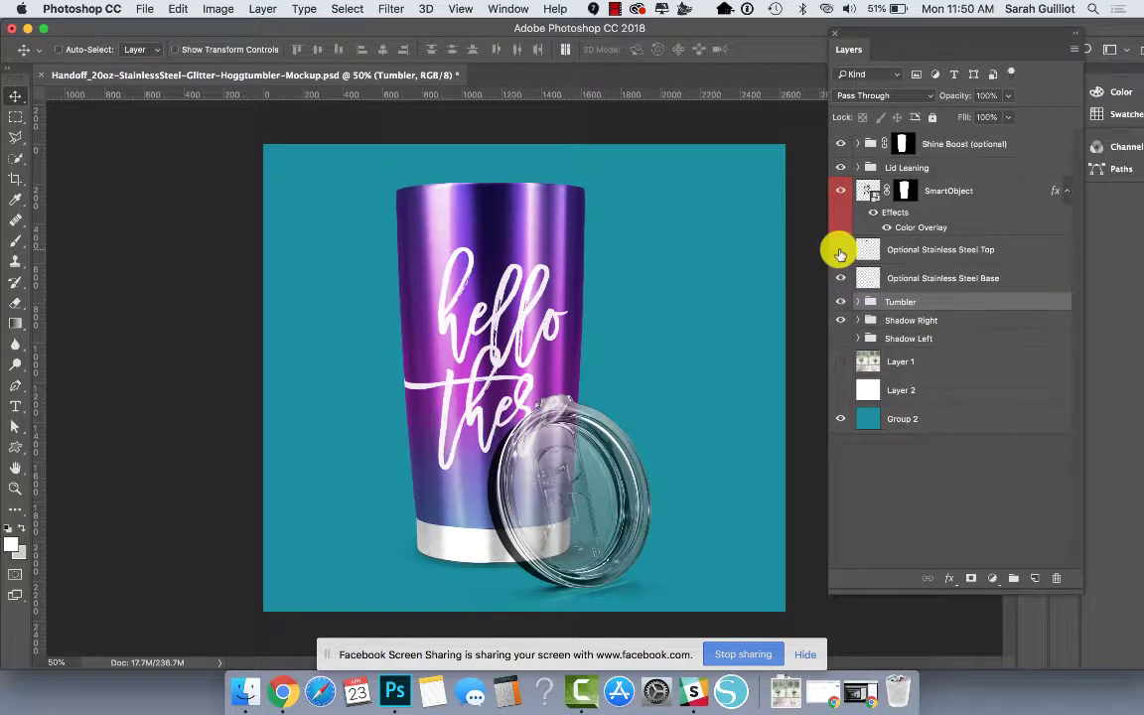
pyautogui.click(839, 250)
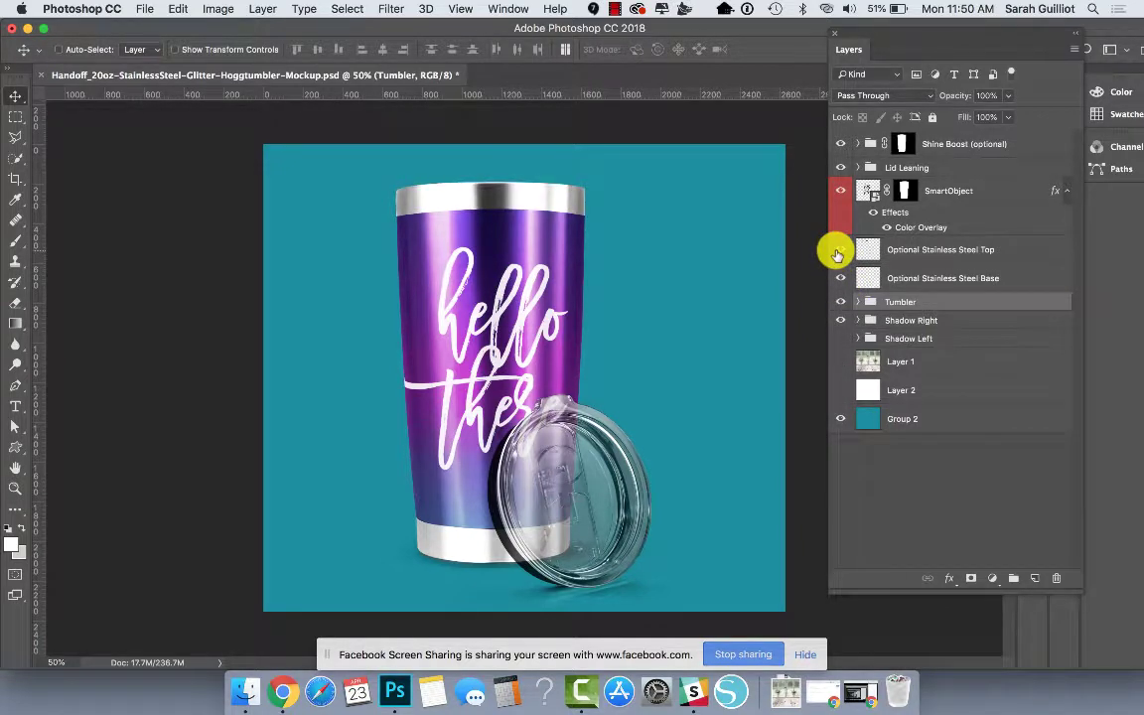
pyautogui.click(840, 250)
pyautogui.click(840, 279)
pyautogui.click(840, 279)
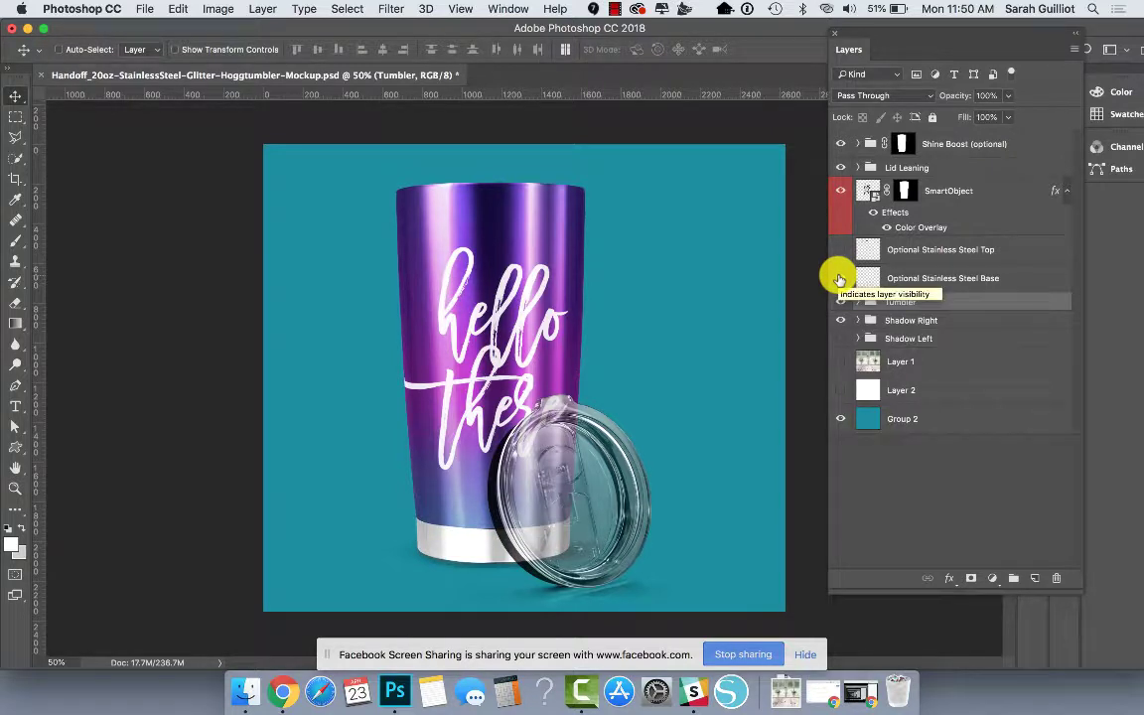
# Hide the Lid Leaning group and select the hello there SmartObject layer
pyautogui.click(841, 190)
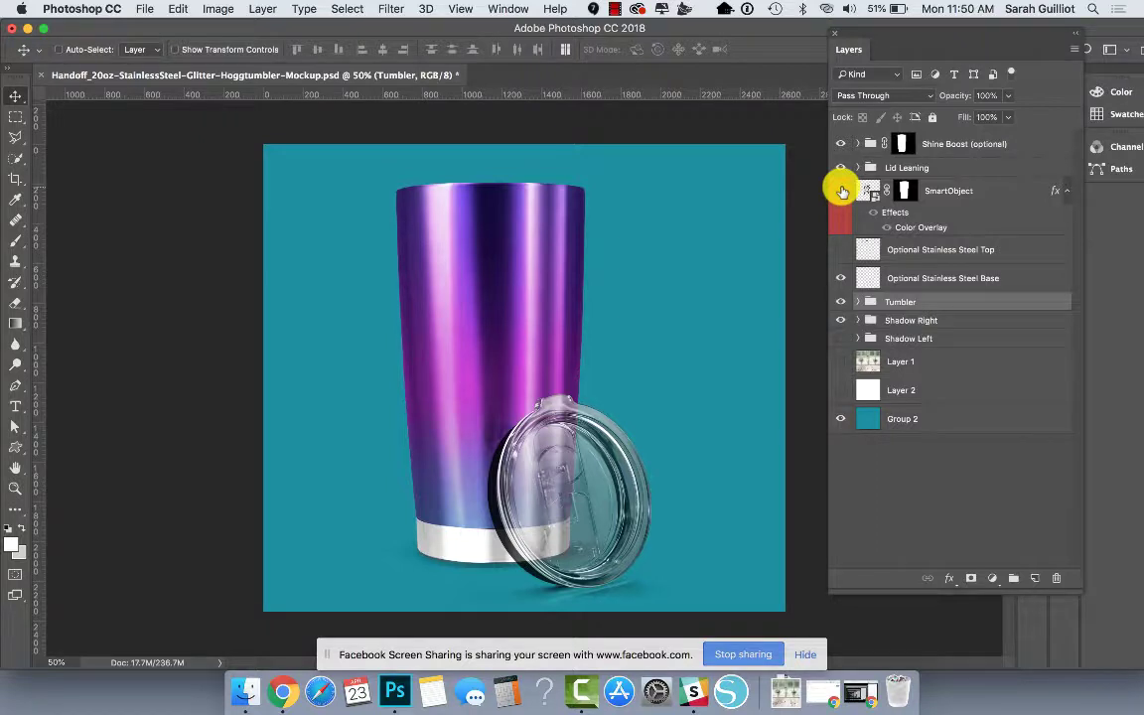
pyautogui.click(839, 167)
pyautogui.click(840, 191)
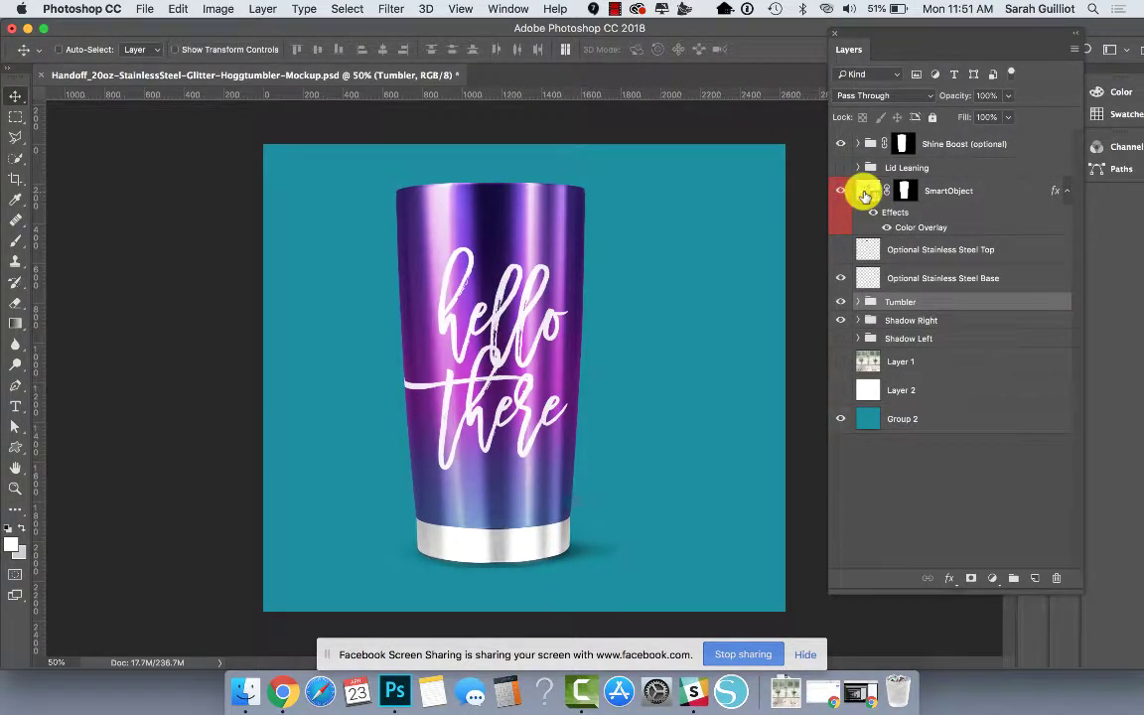
pyautogui.click(866, 196)
# Open Rectangle 1.psb, check the Hello-There-Stacked-Big layer, then close it without saving
pyautogui.doubleClick(865, 193)
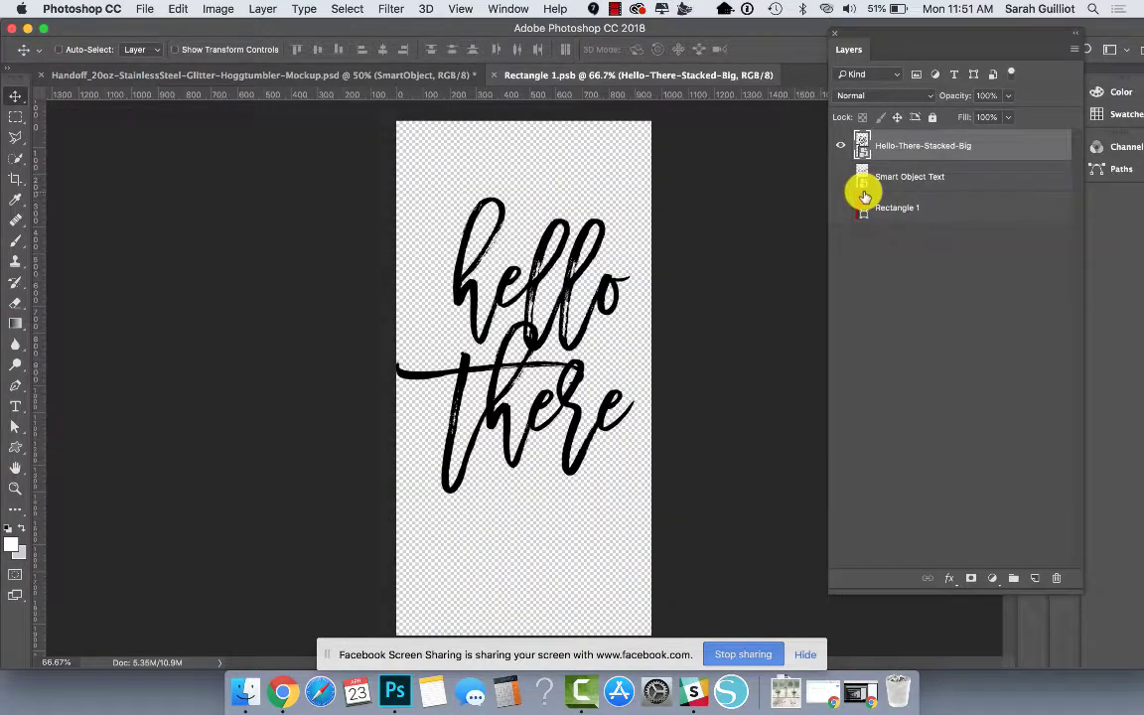
pyautogui.click(841, 146)
pyautogui.click(841, 146)
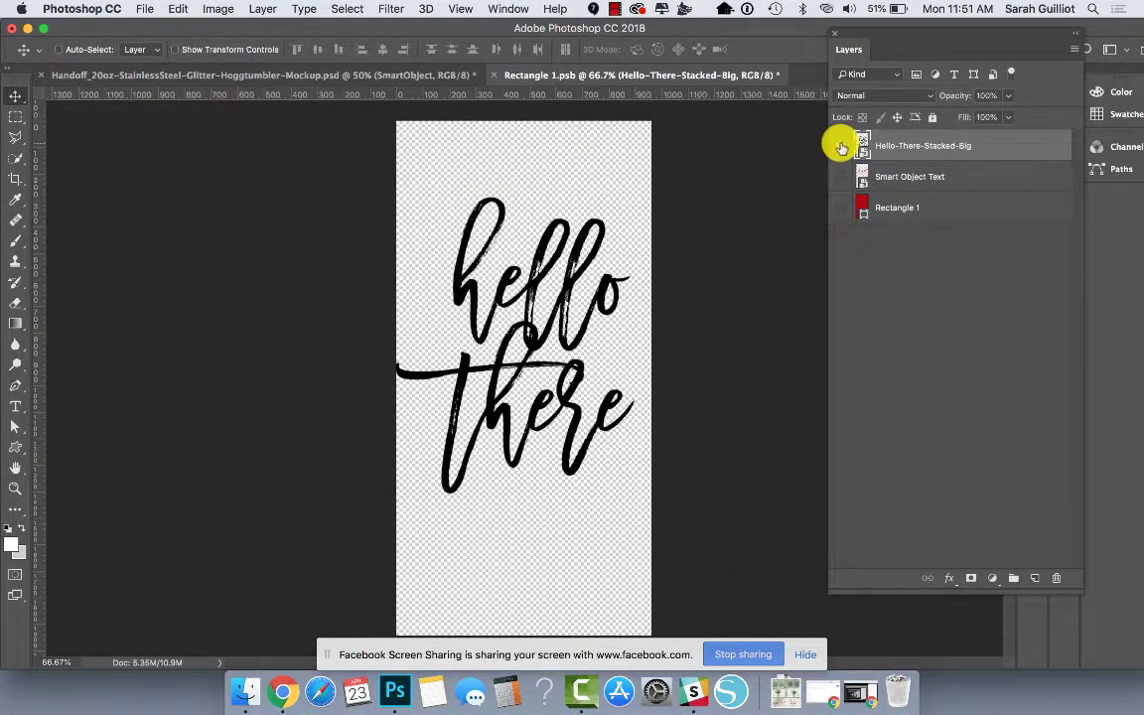
pyautogui.click(490, 77)
pyautogui.click(513, 246)
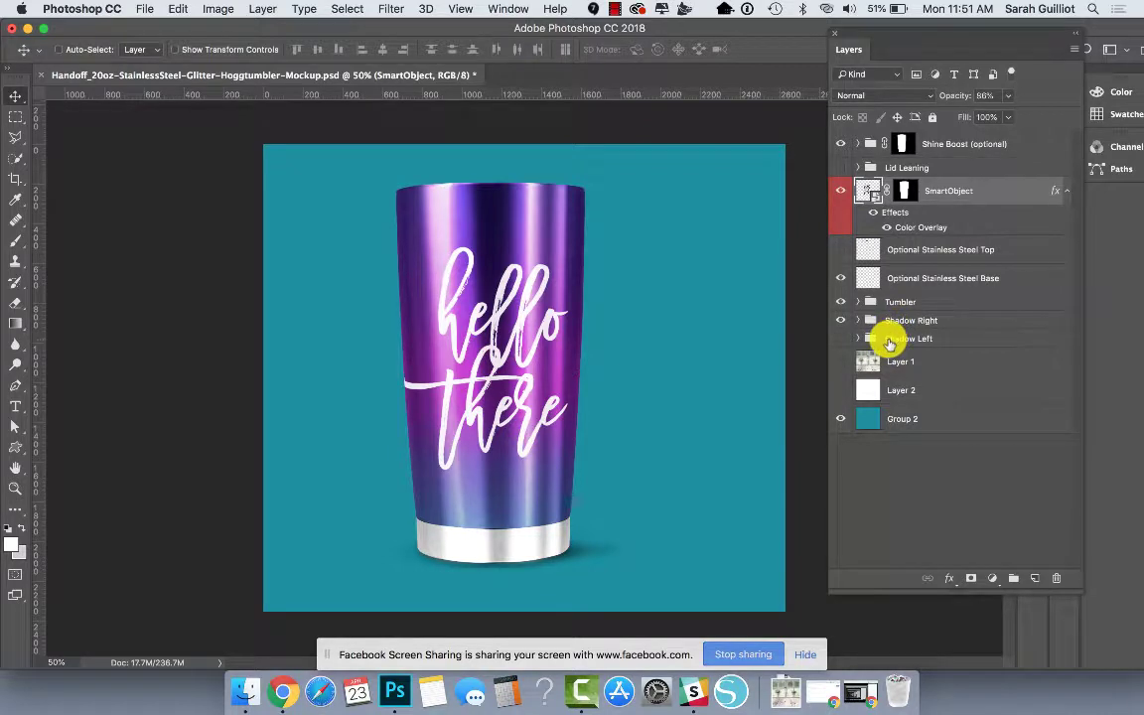
# Turn on the Lid Leaning group and Layer 1's window-and-wood photo backdrop
pyautogui.click(840, 169)
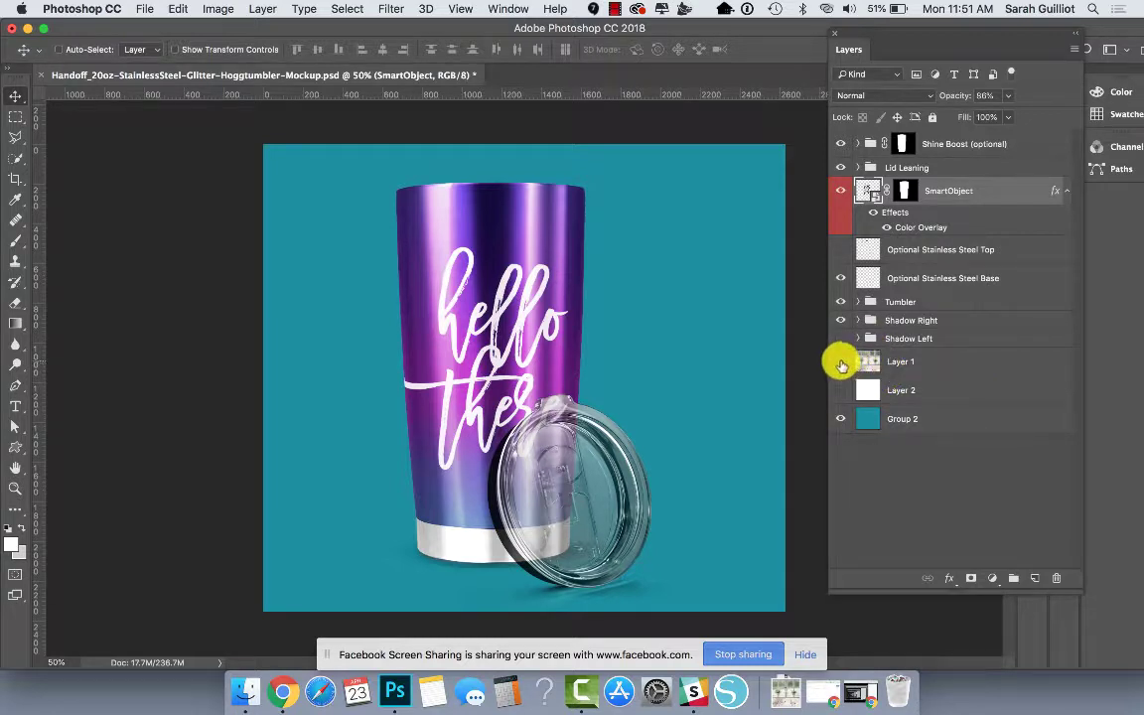
pyautogui.click(840, 363)
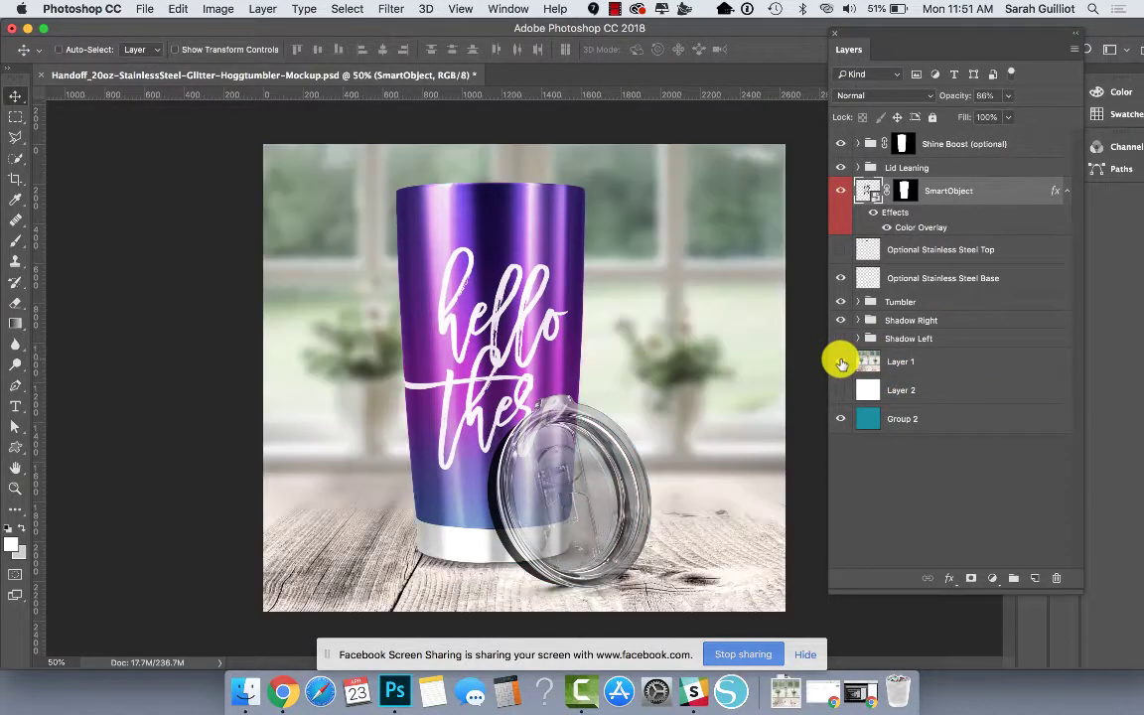
# Expand the Tumbler group and hide the Tumbler (dramatic) and Tumbler (standard) shading layers
pyautogui.click(859, 303)
pyautogui.click(975, 302)
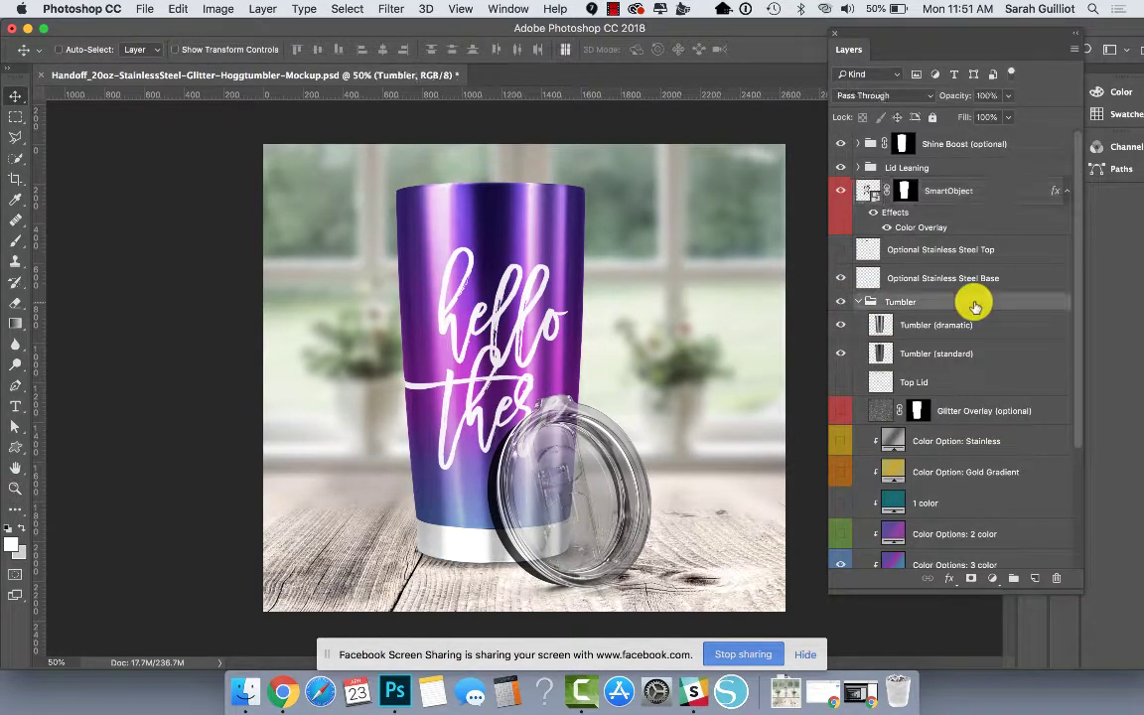
pyautogui.scroll(-2, 975, 306)
pyautogui.scroll(-2, 975, 306)
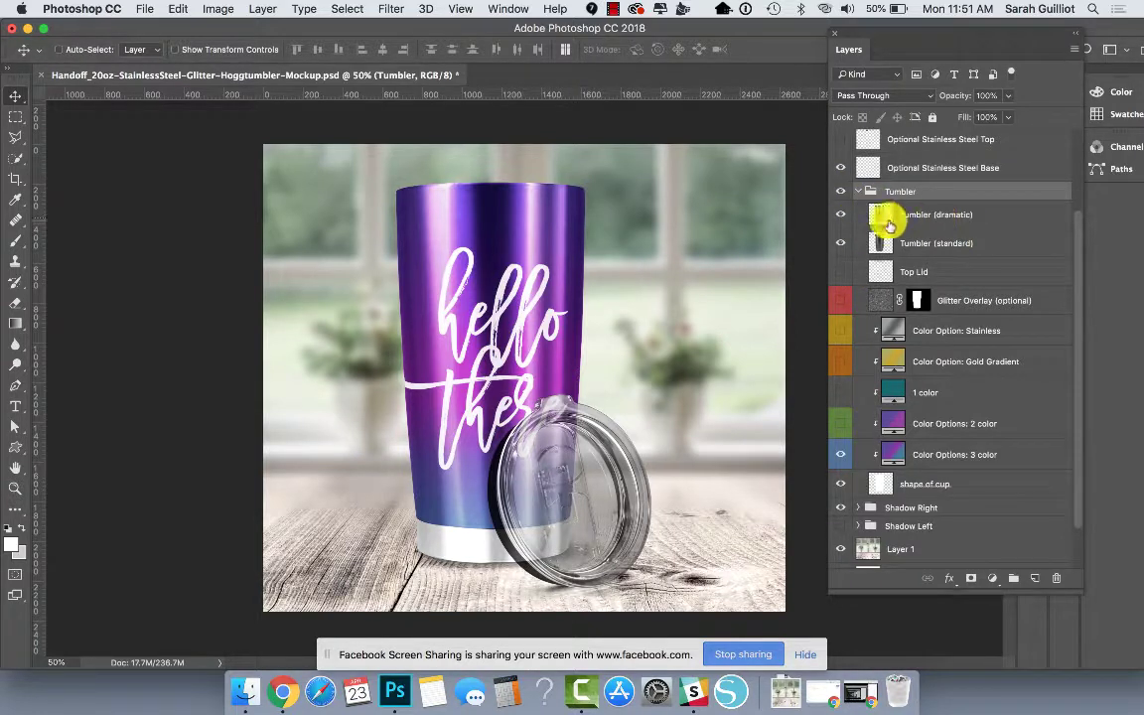
pyautogui.click(945, 218)
pyautogui.click(943, 244)
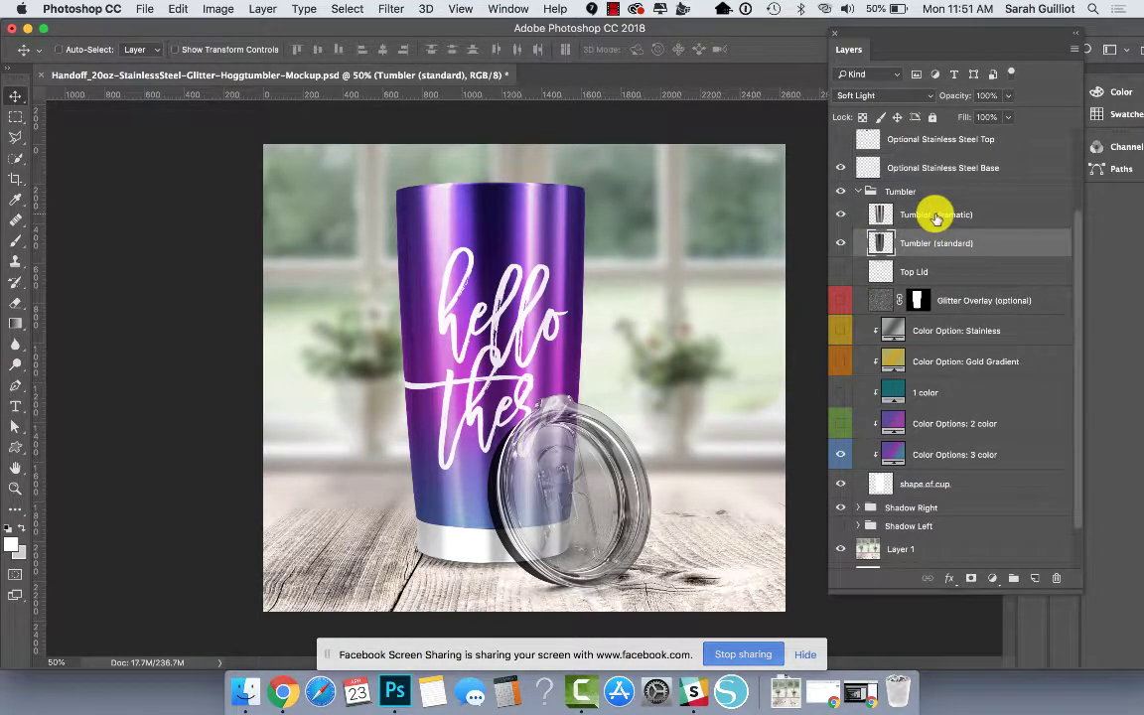
pyautogui.click(937, 217)
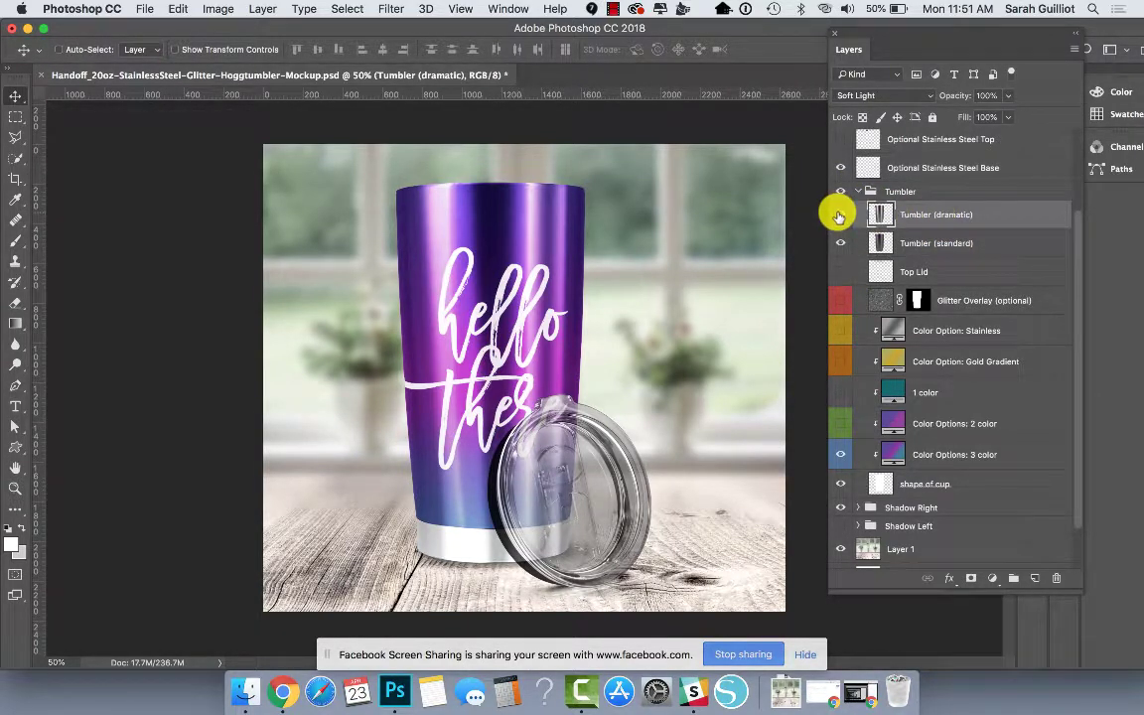
pyautogui.click(839, 216)
pyautogui.click(840, 244)
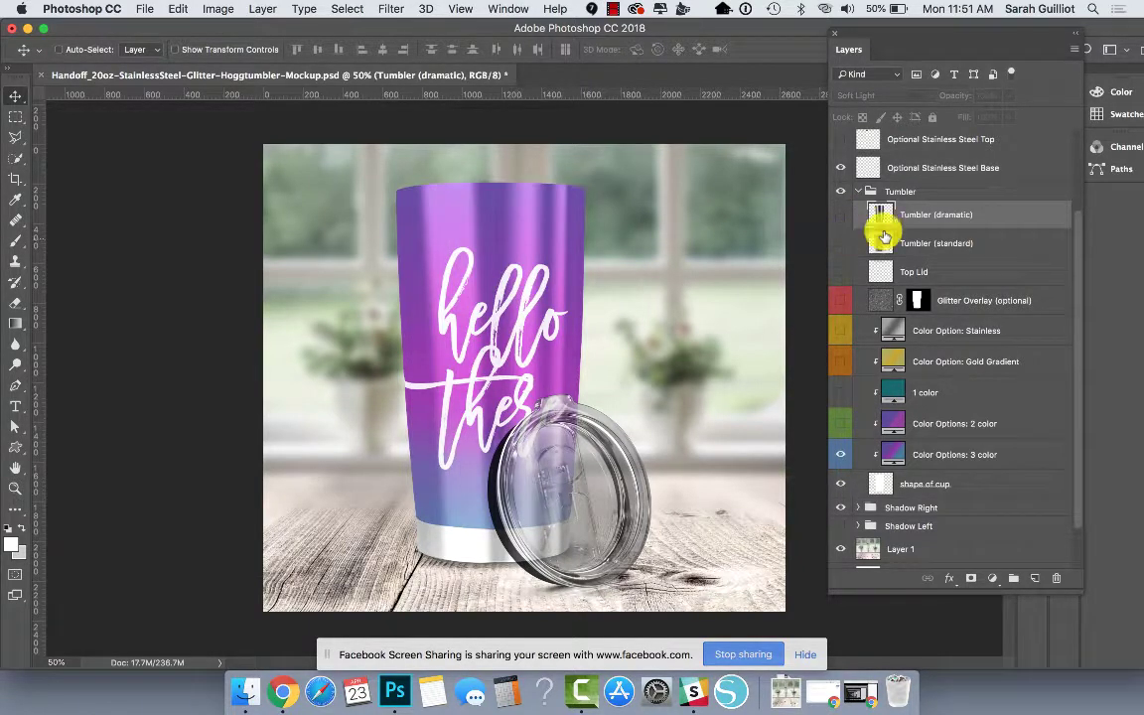
# Compare Shine Boost off and on, then turn both Tumbler shading layers back on
pyautogui.scroll(3, 903, 231)
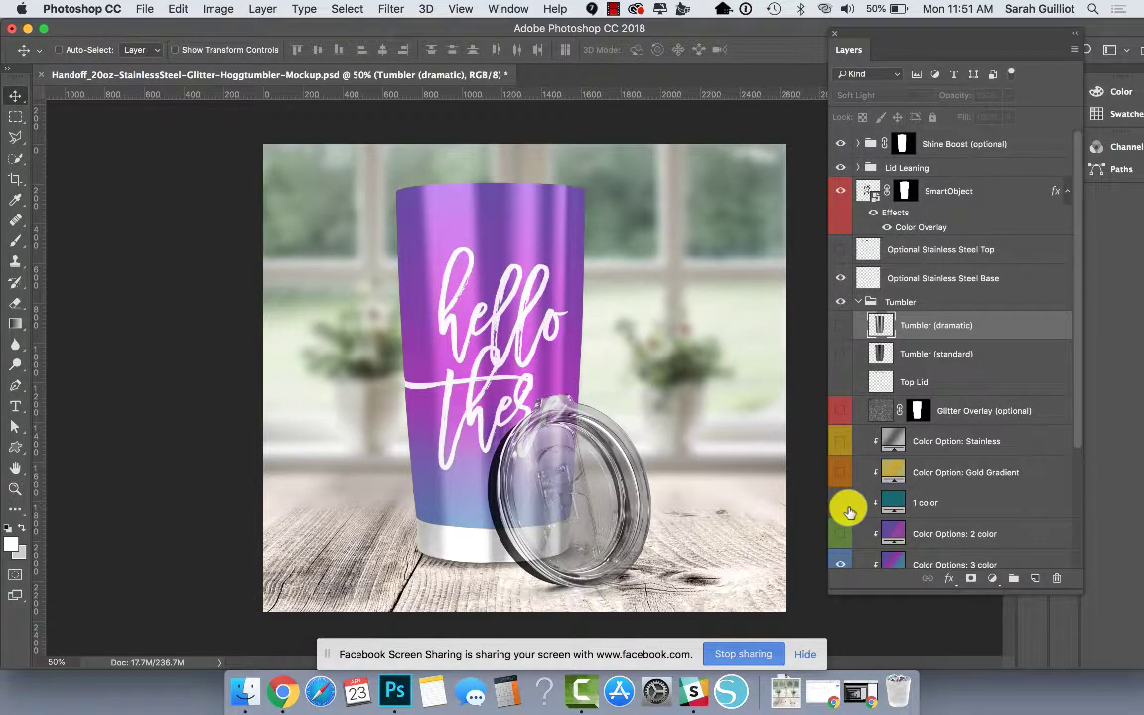
pyautogui.click(842, 147)
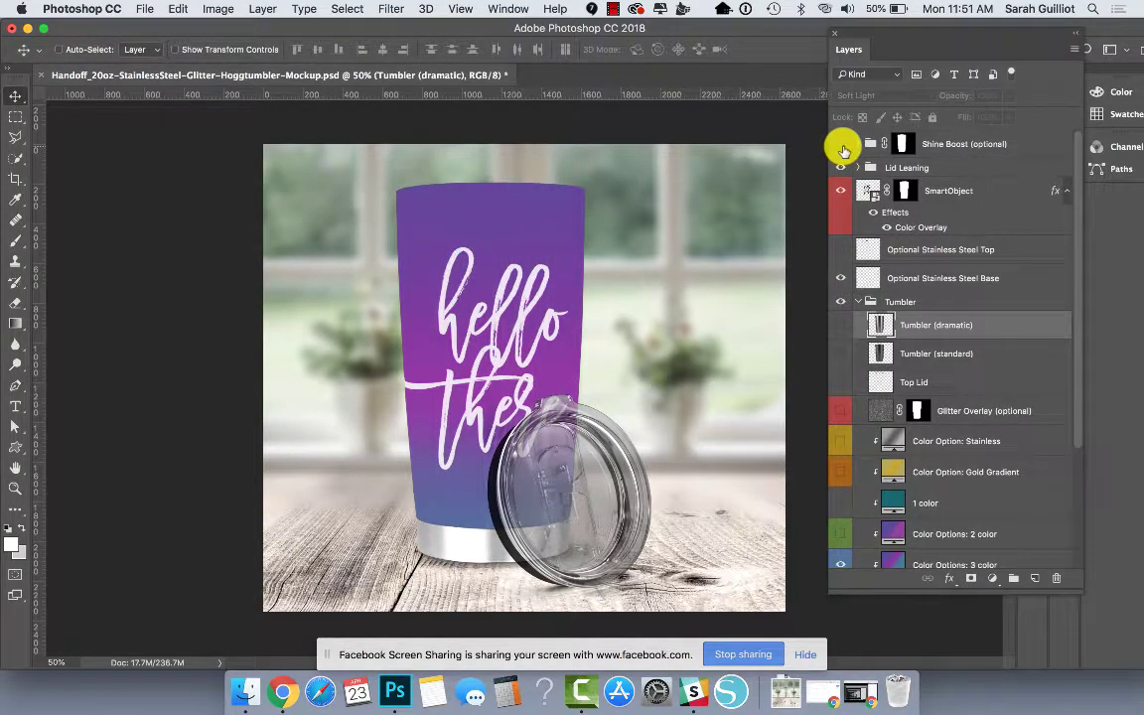
pyautogui.click(841, 147)
pyautogui.click(843, 354)
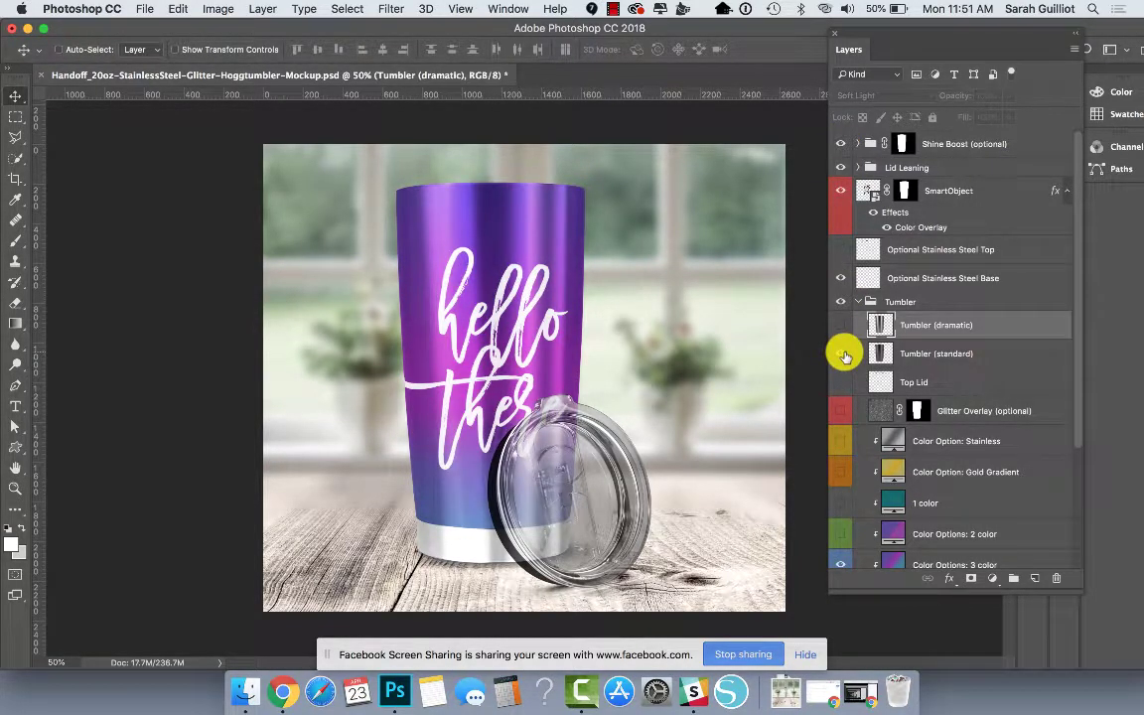
pyautogui.click(846, 354)
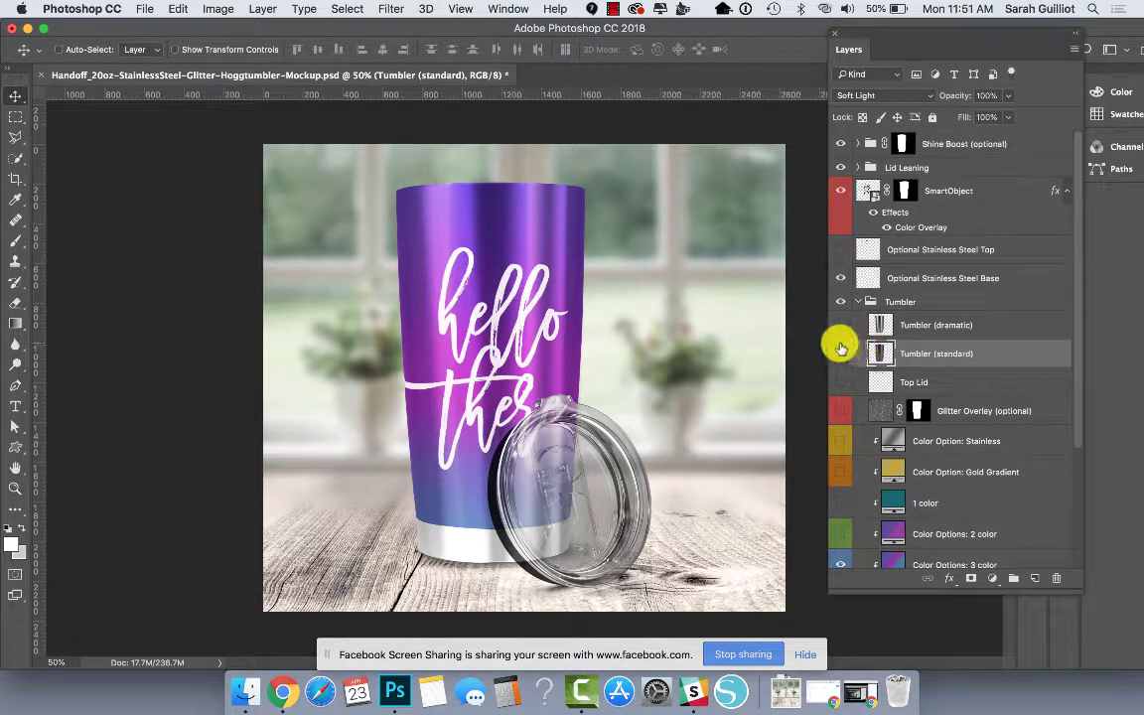
pyautogui.click(840, 327)
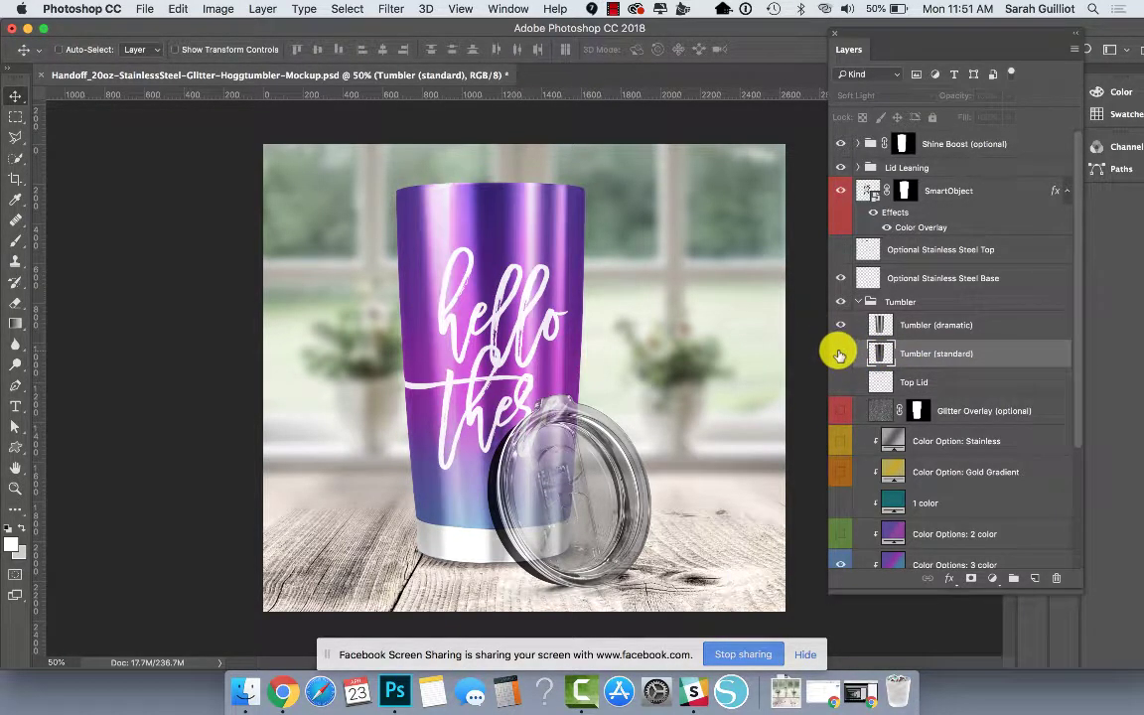
pyautogui.click(839, 354)
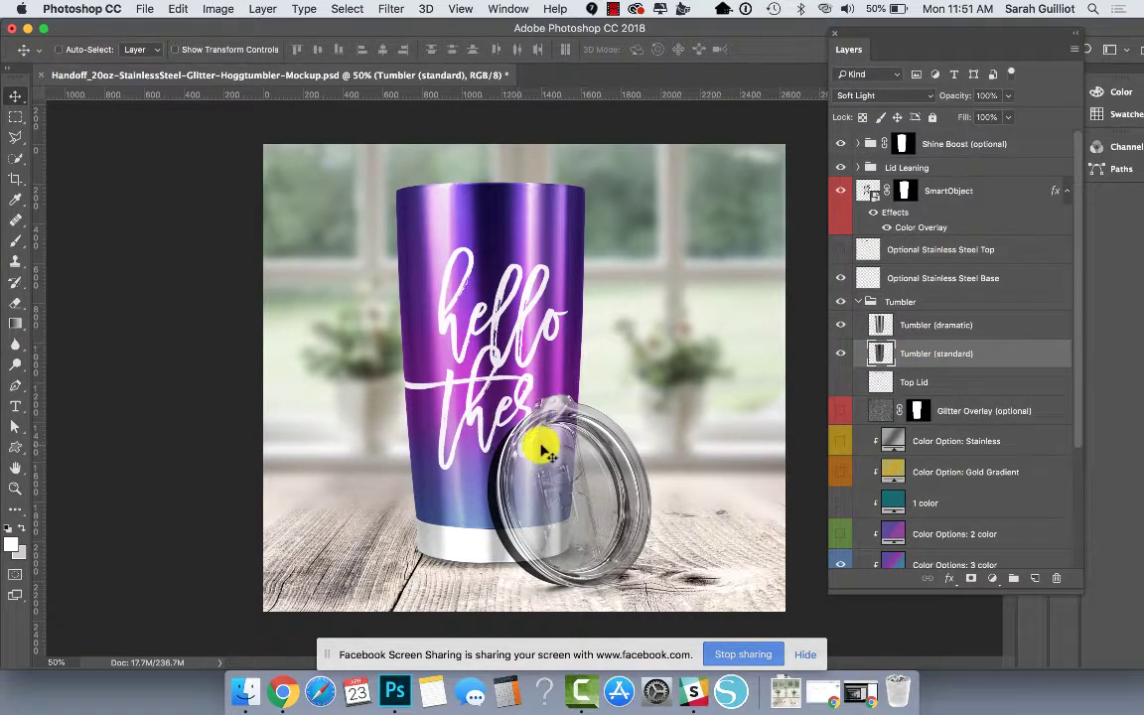
pyautogui.scroll(-3, 1022, 344)
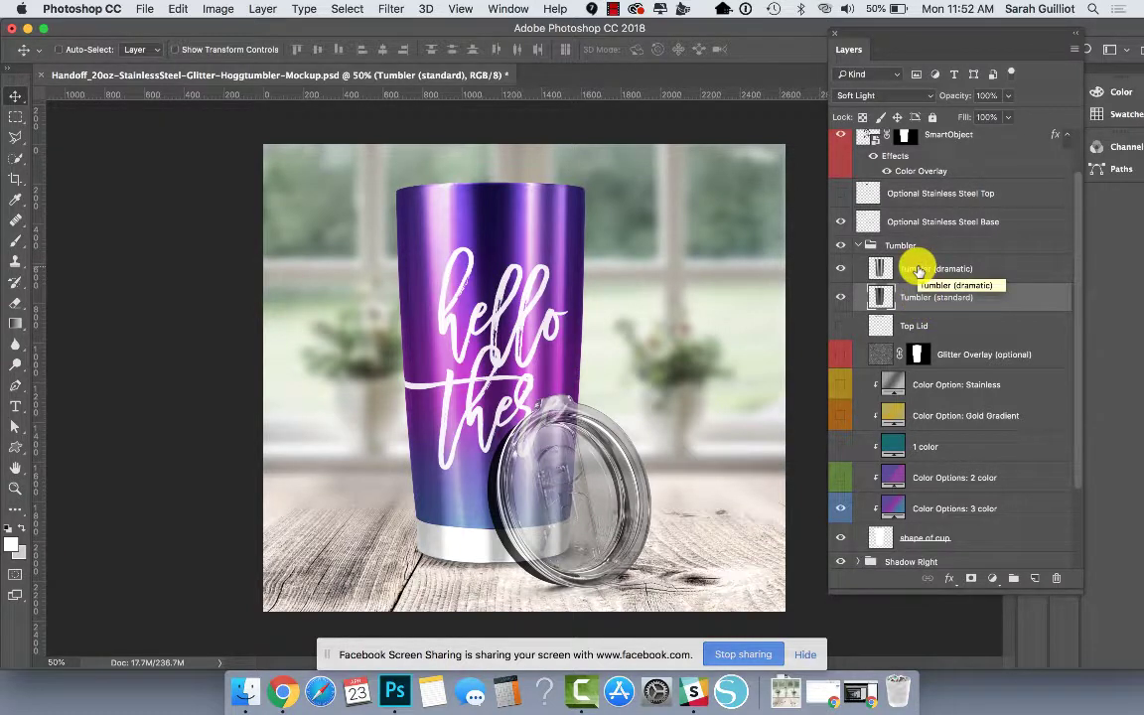
pyautogui.scroll(3, 917, 270)
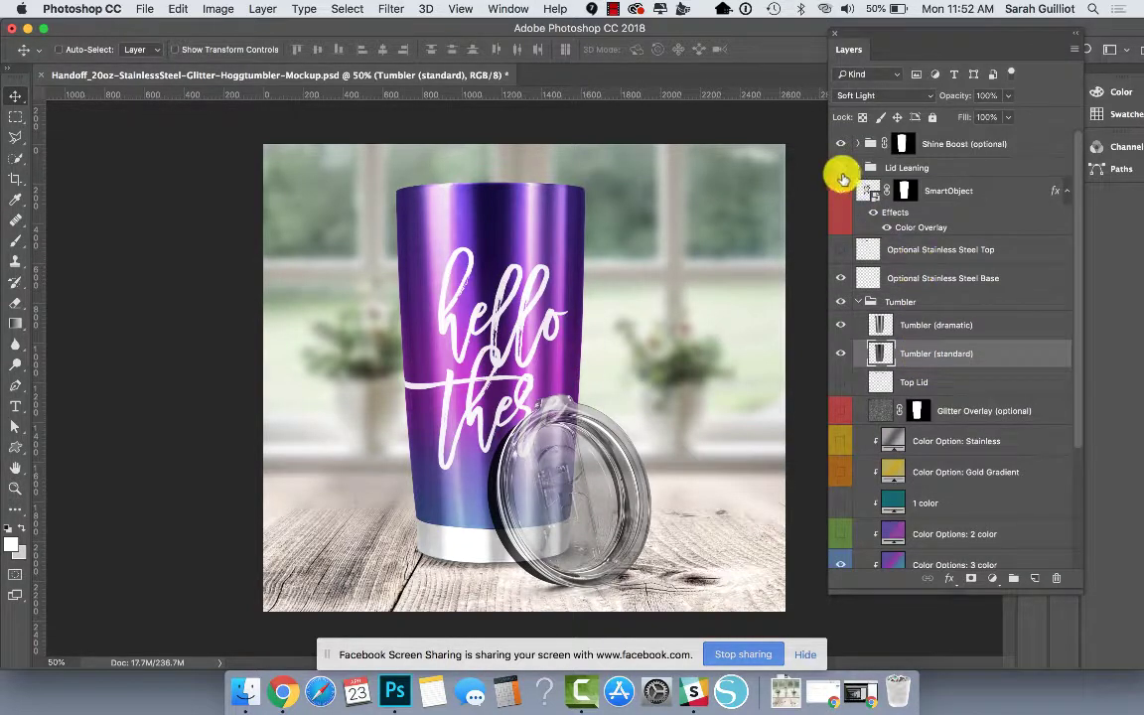
# Hide the Lid Leaning group and show the Top Lid layer on the tumbler
pyautogui.click(841, 168)
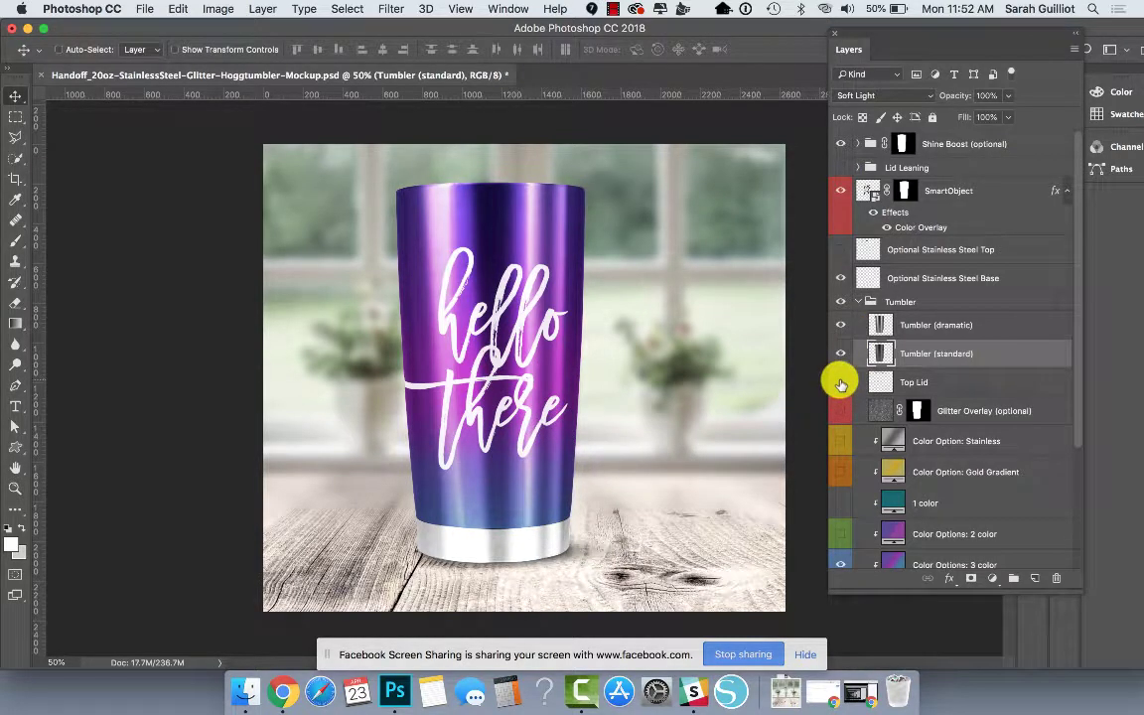
pyautogui.click(841, 383)
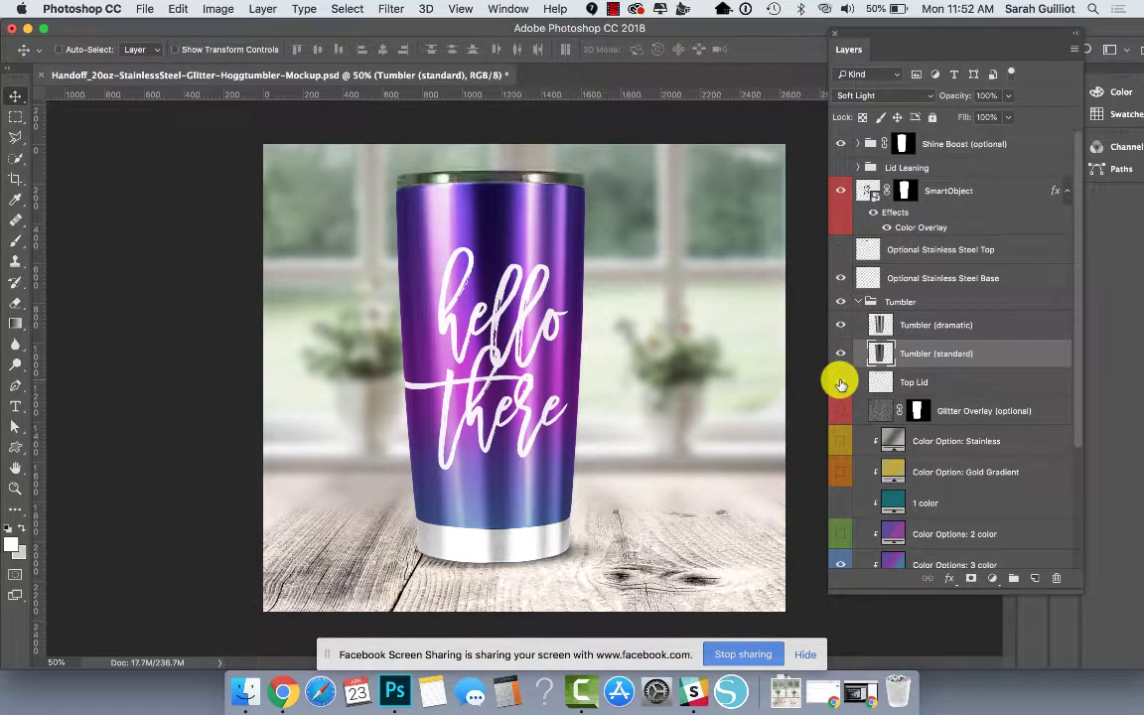
pyautogui.click(983, 382)
pyautogui.scroll(-4, 983, 385)
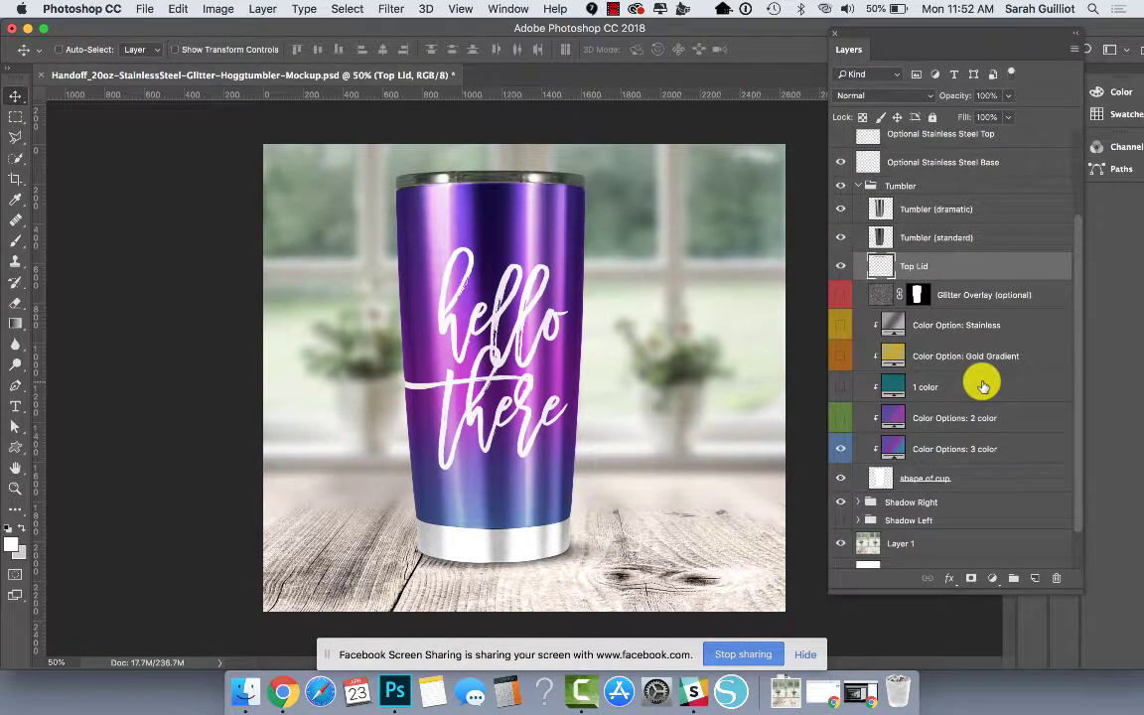
pyautogui.scroll(4, 880, 258)
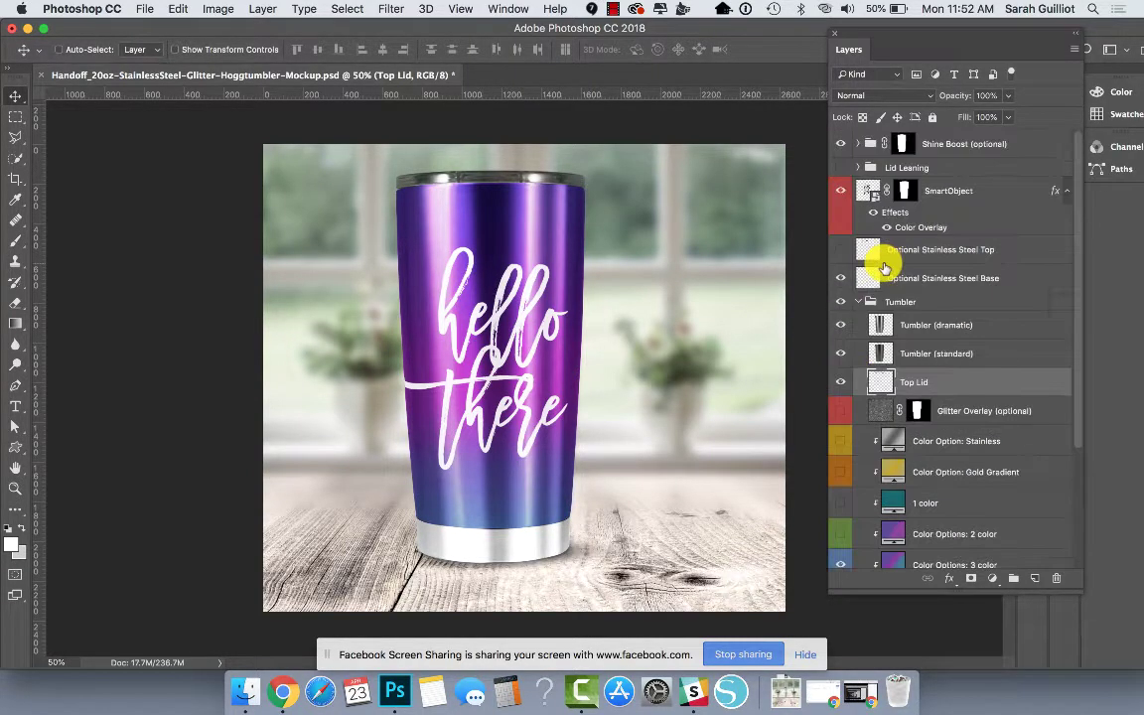
pyautogui.scroll(-5, 884, 266)
# Compare Glitter Overlay (optional) on and off, leaving it hidden with Color Options: 3 color selected
pyautogui.click(840, 248)
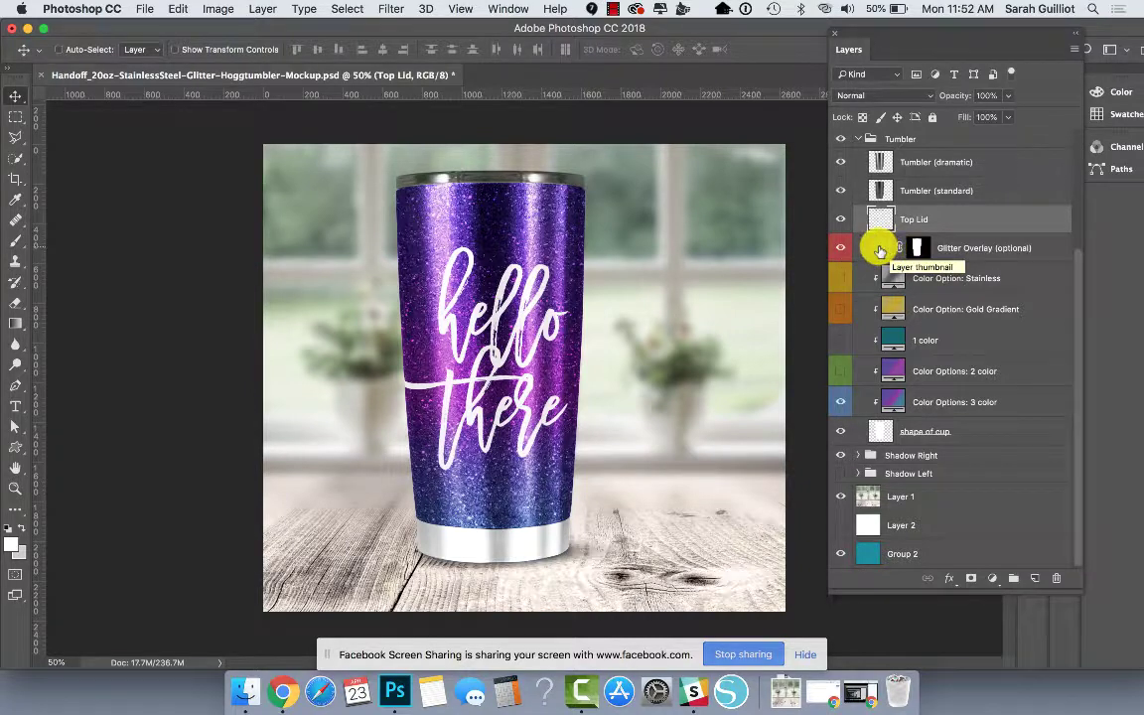
pyautogui.click(1003, 251)
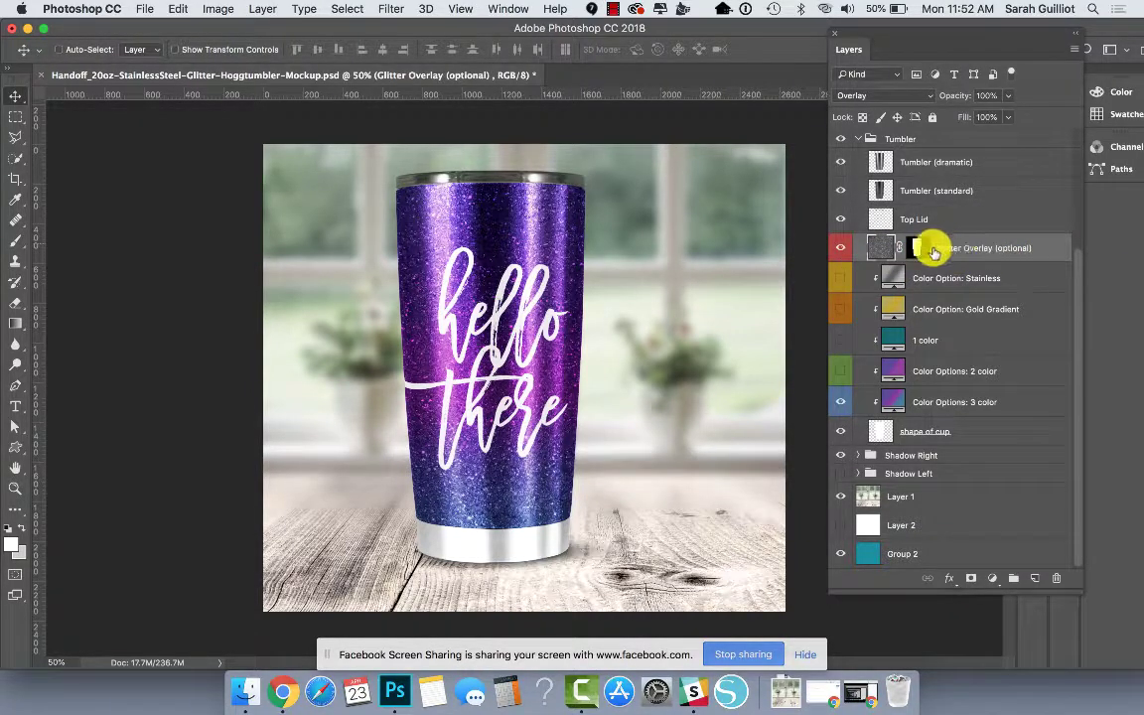
pyautogui.click(836, 248)
pyautogui.click(836, 248)
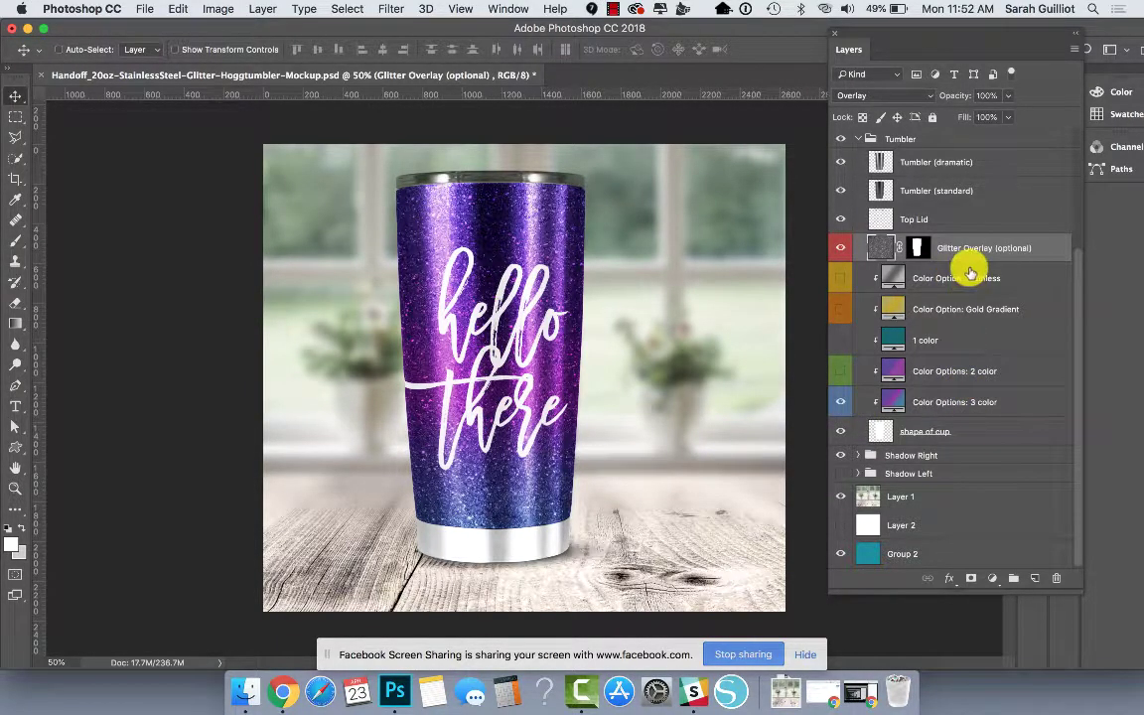
pyautogui.click(962, 402)
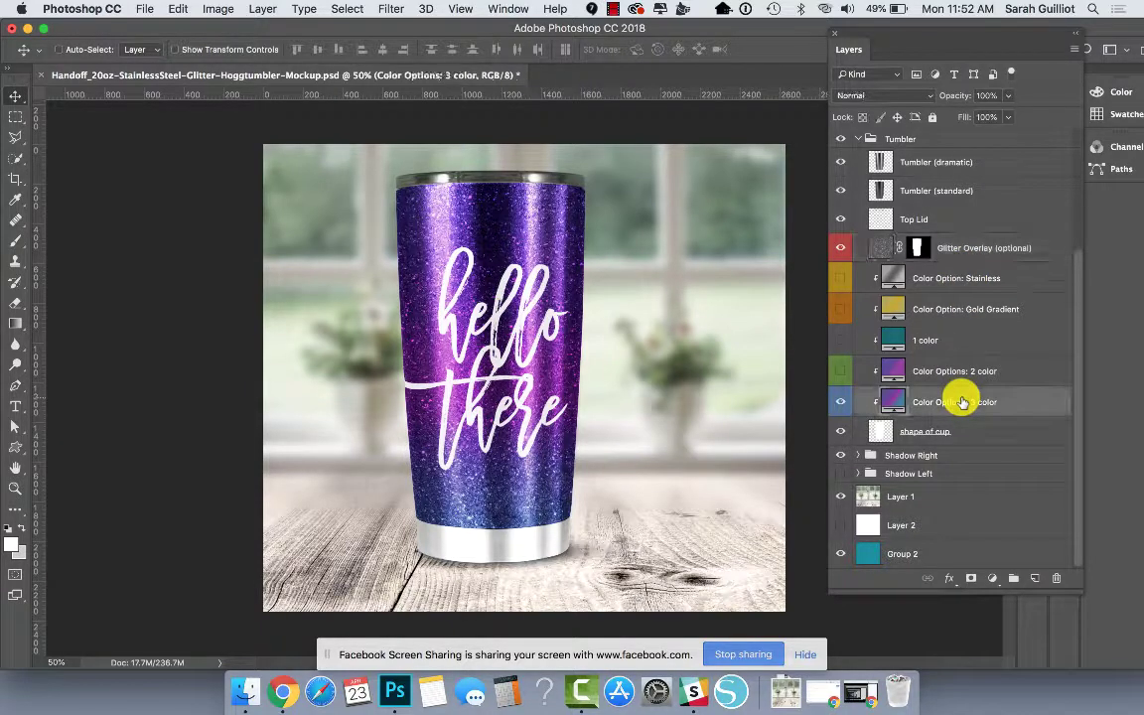
pyautogui.click(840, 249)
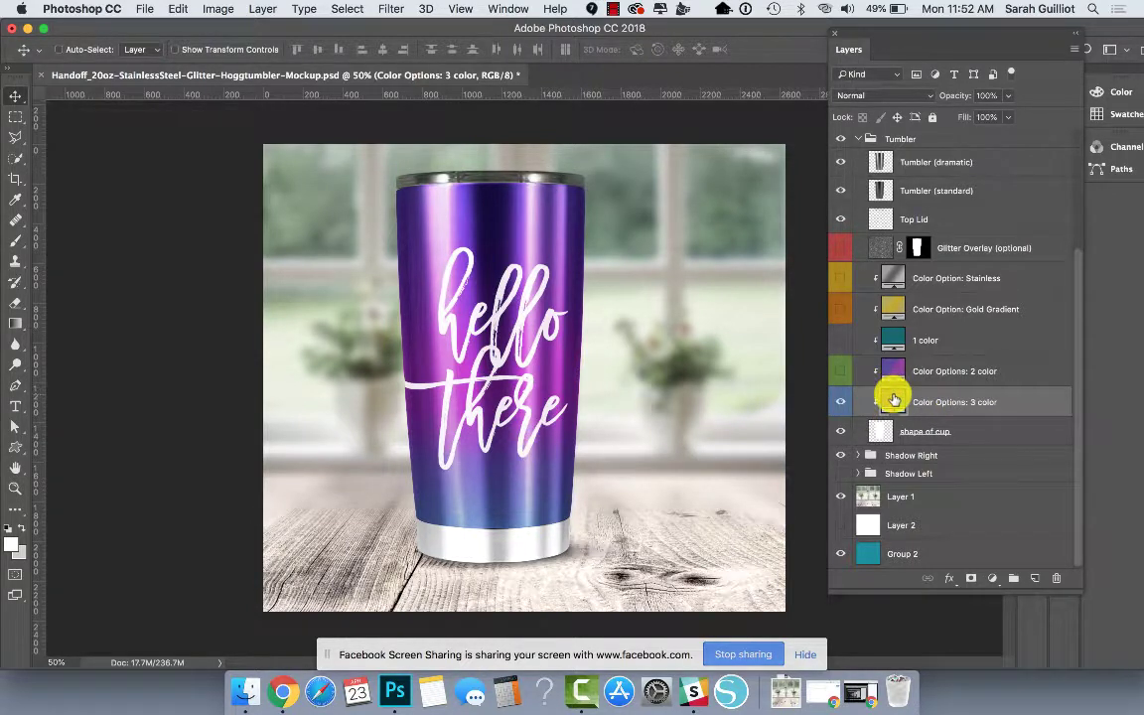
pyautogui.doubleClick(894, 399)
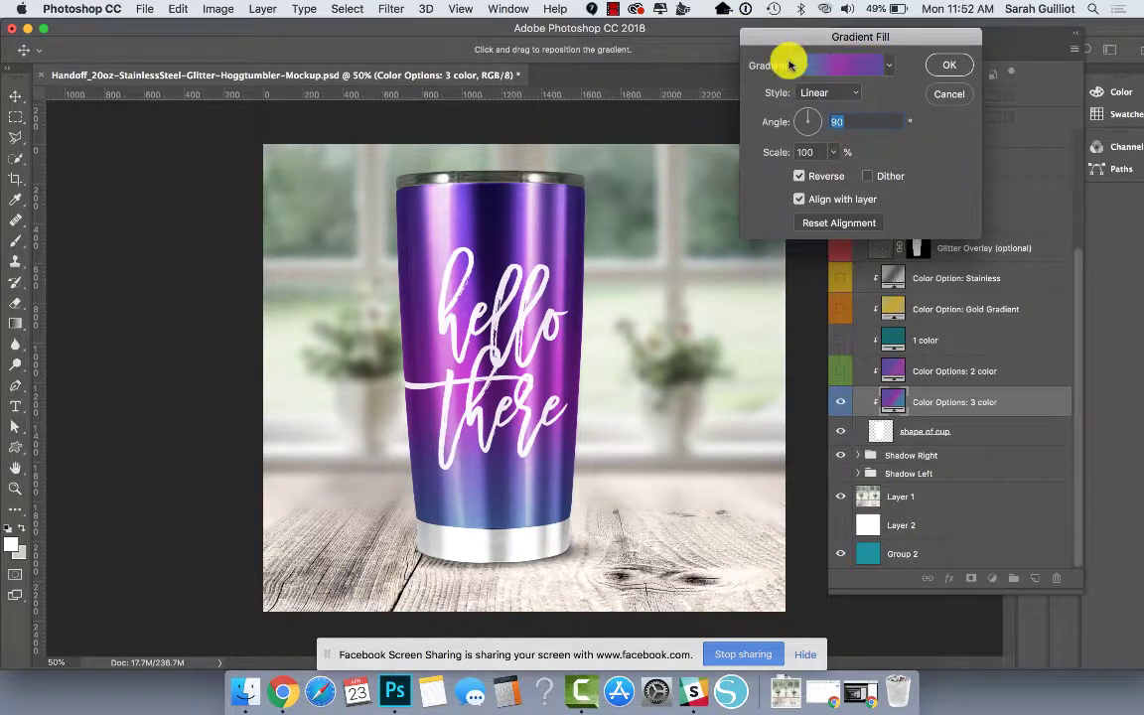
pyautogui.click(839, 67)
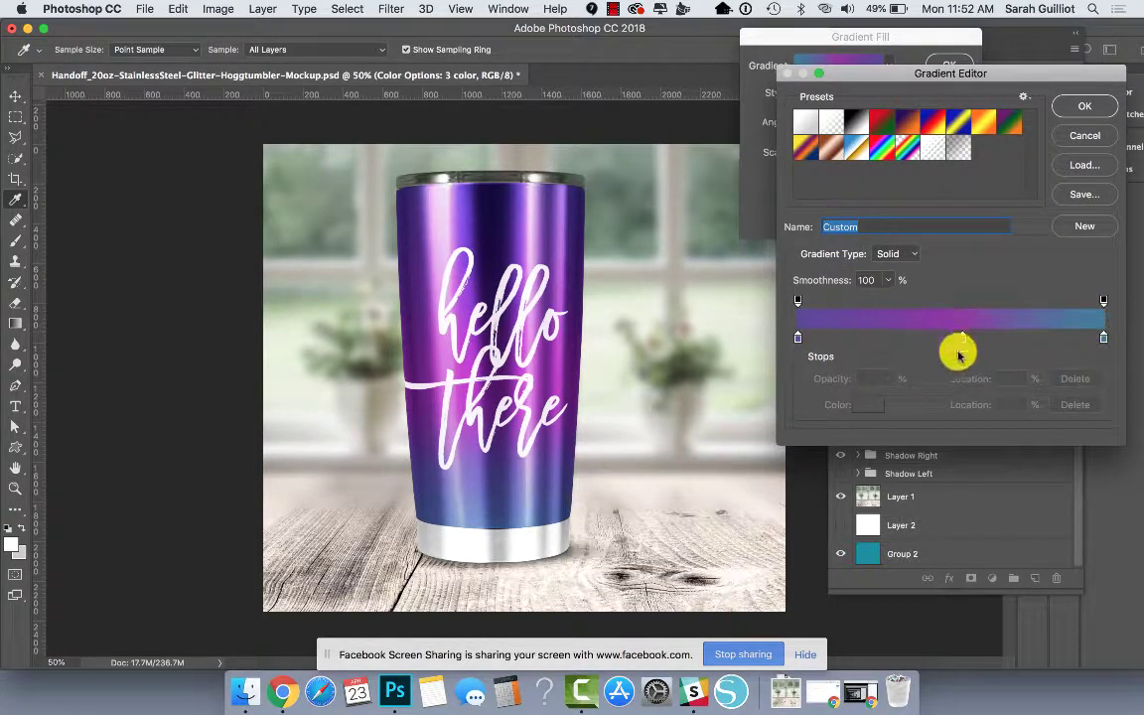
pyautogui.click(799, 340)
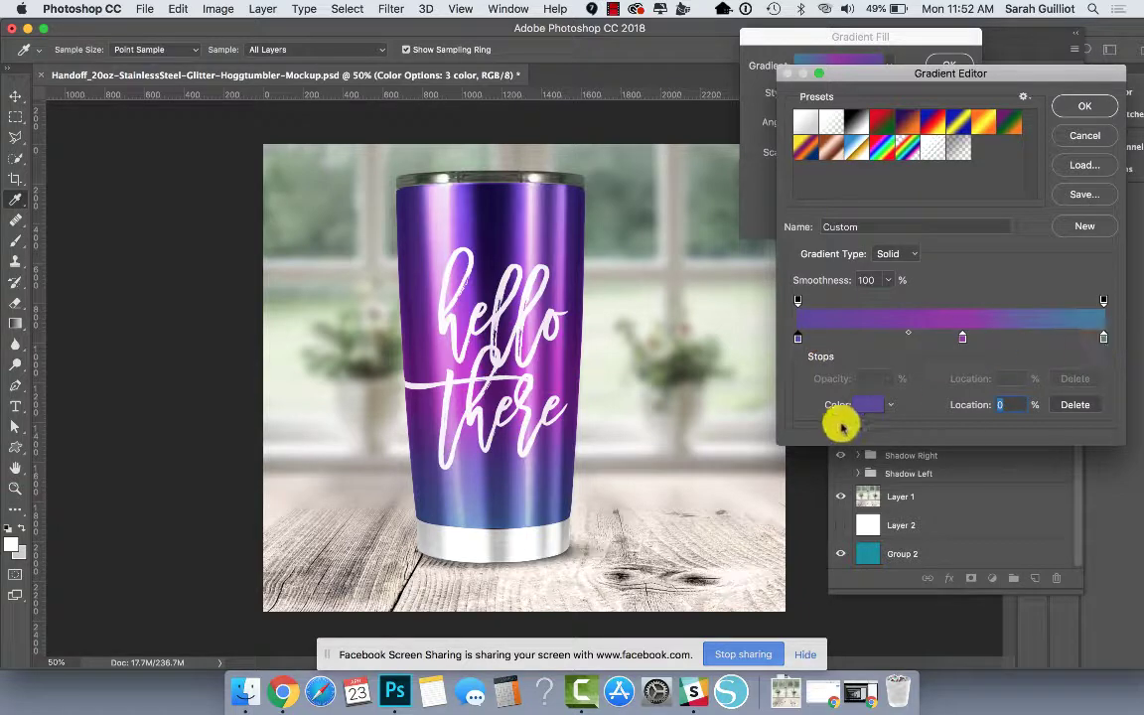
pyautogui.click(862, 404)
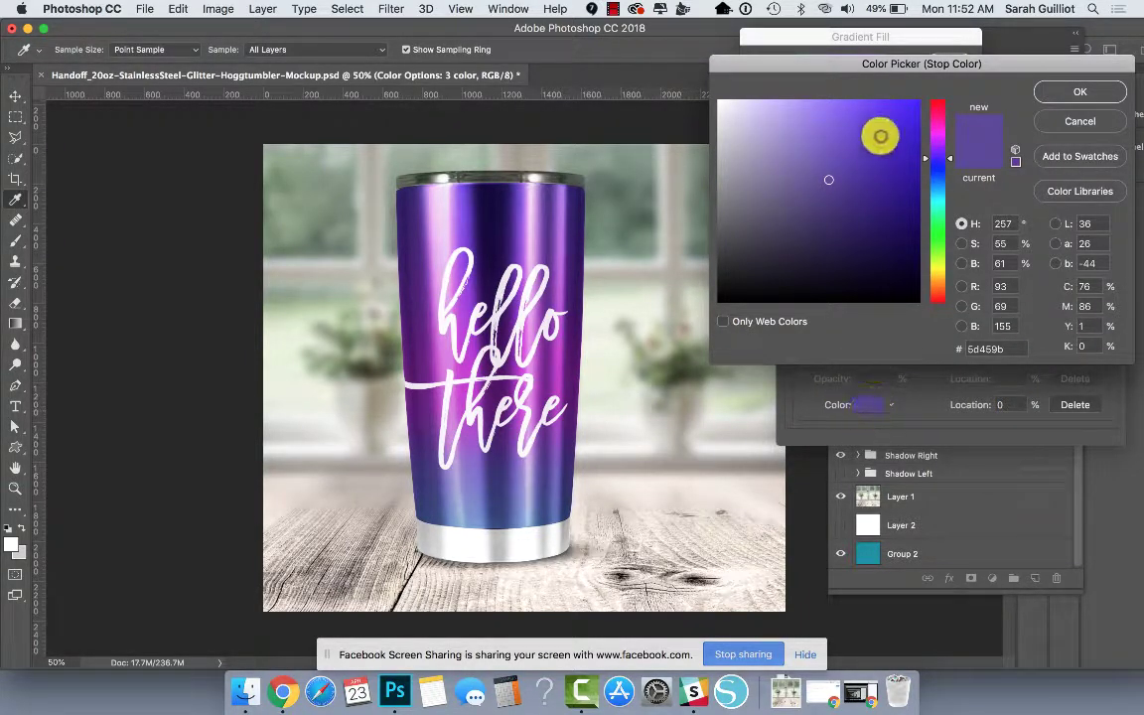
pyautogui.click(1079, 93)
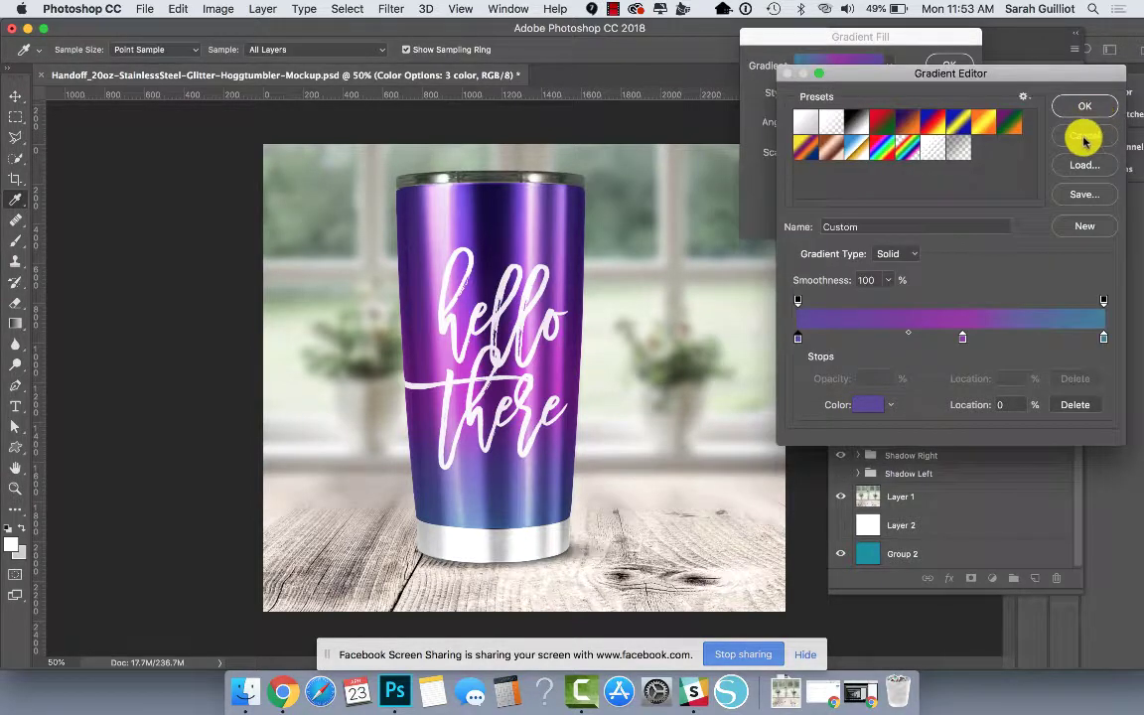
pyautogui.click(1084, 139)
# Close the gradient settings and preview the 3 color, 2 color and 1 color fills, hiding each
pyautogui.click(929, 91)
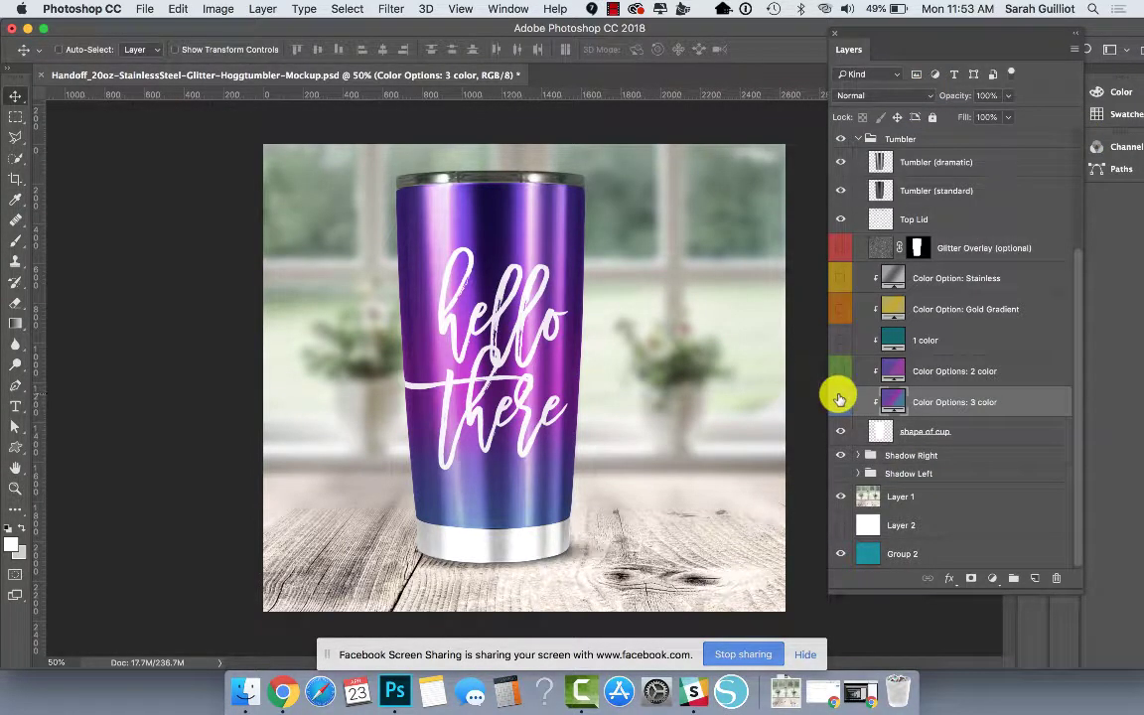
pyautogui.click(839, 401)
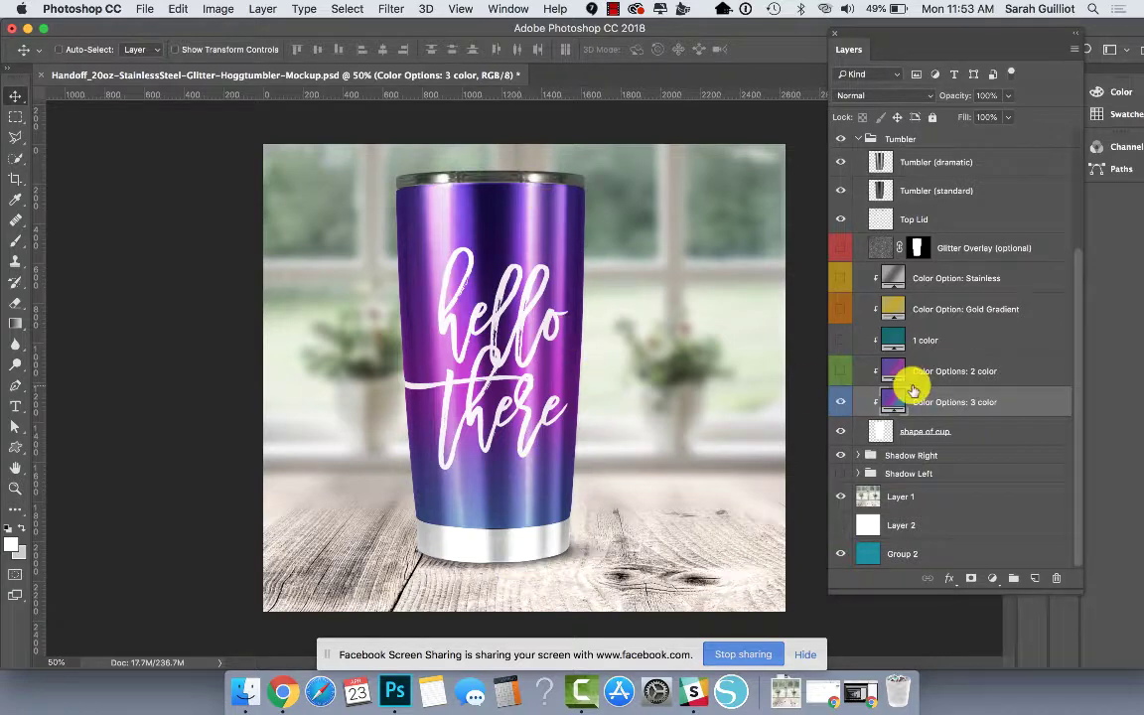
pyautogui.click(840, 400)
pyautogui.click(841, 372)
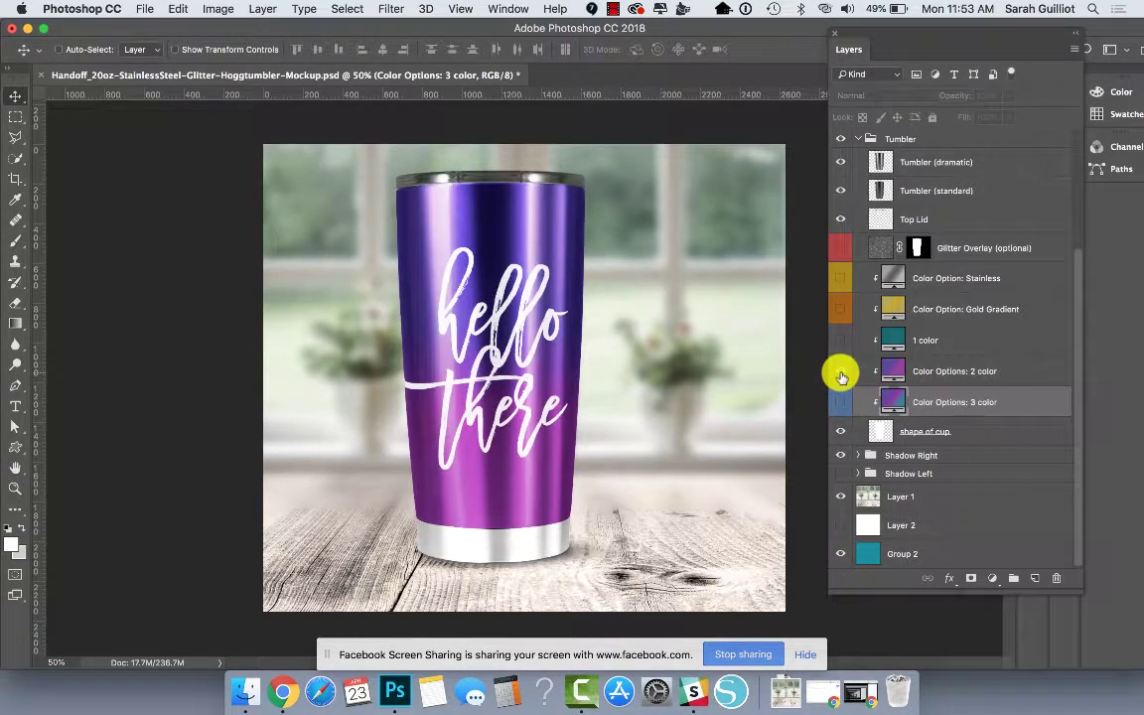
pyautogui.click(841, 372)
pyautogui.click(840, 341)
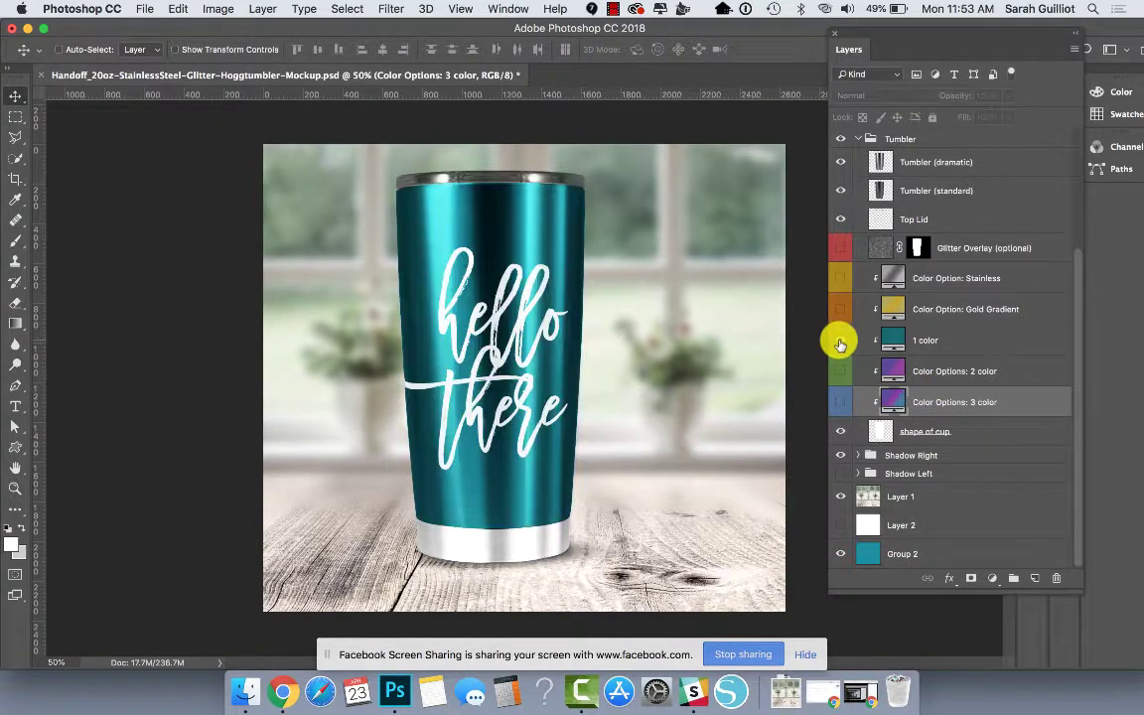
pyautogui.click(840, 340)
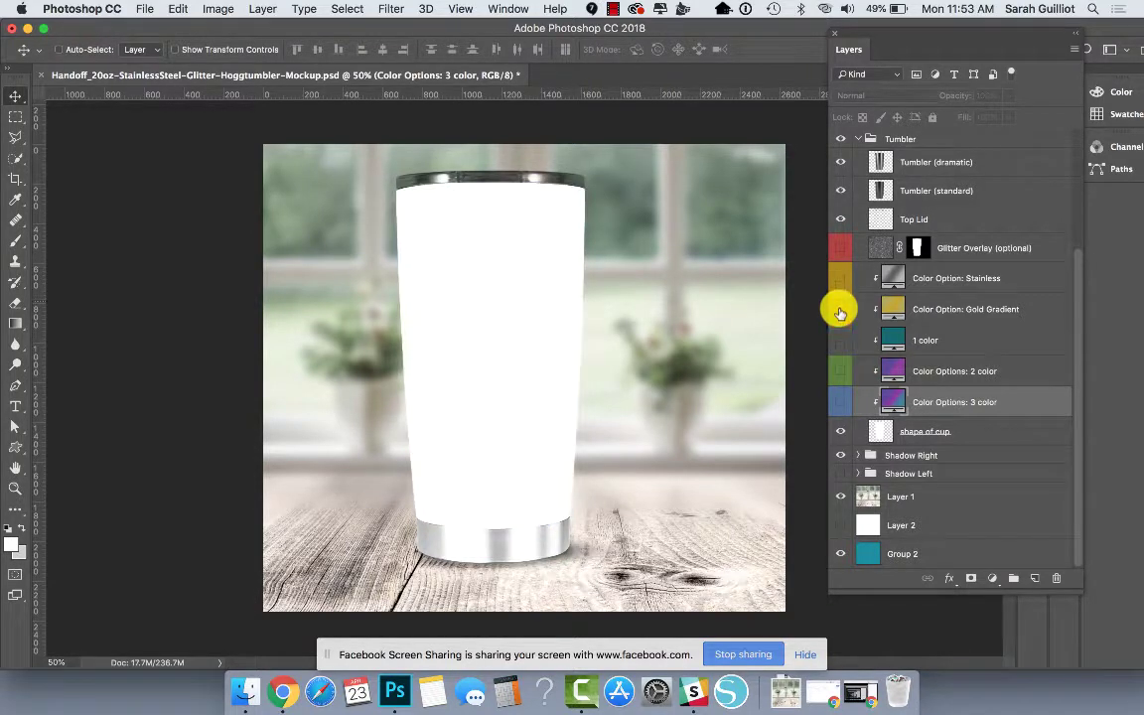
# Try Gold Gradient with and without glitter, then switch to Color Option: Stainless
pyautogui.click(840, 310)
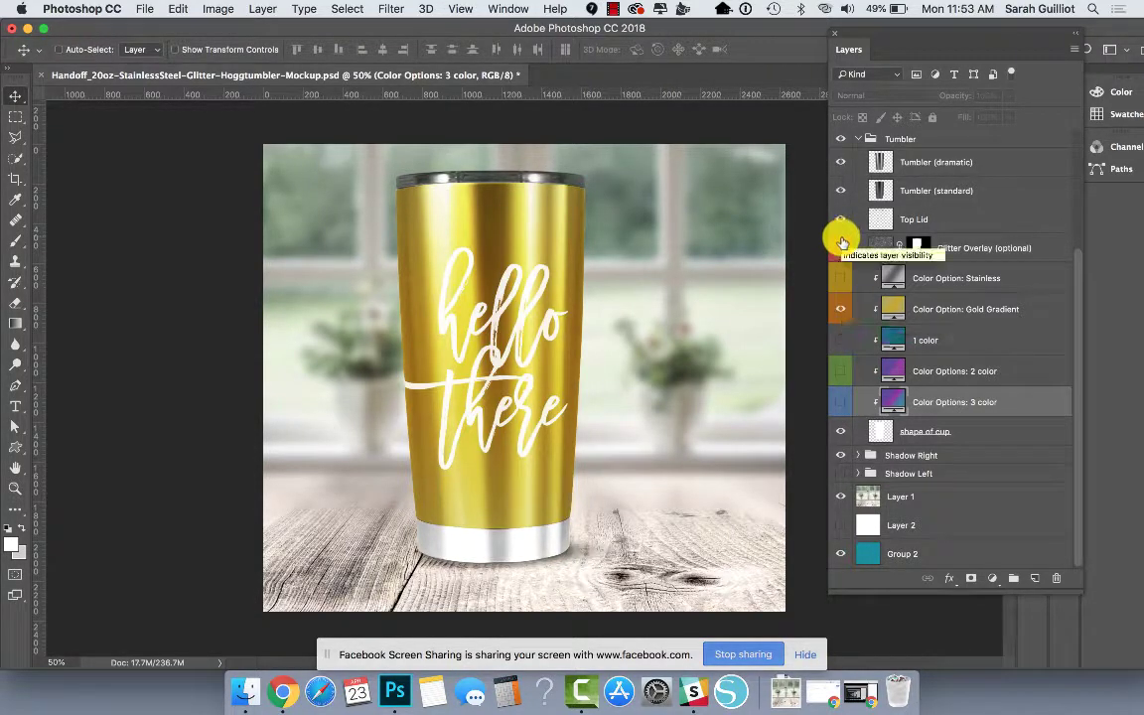
pyautogui.click(839, 249)
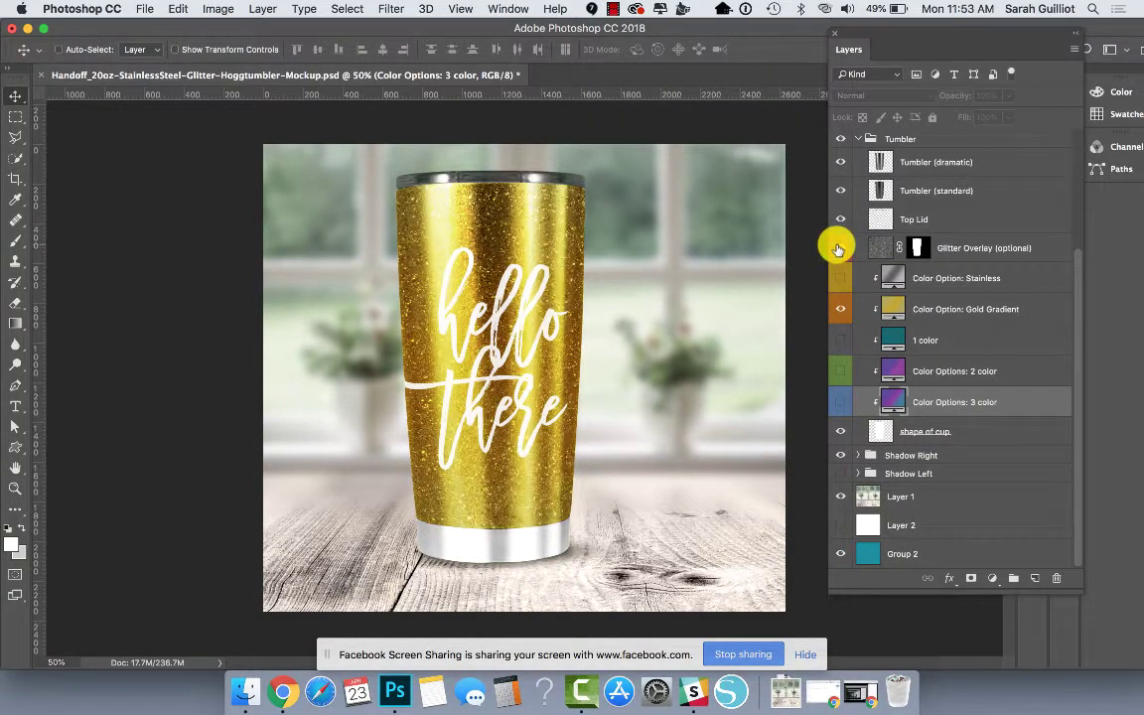
pyautogui.click(839, 248)
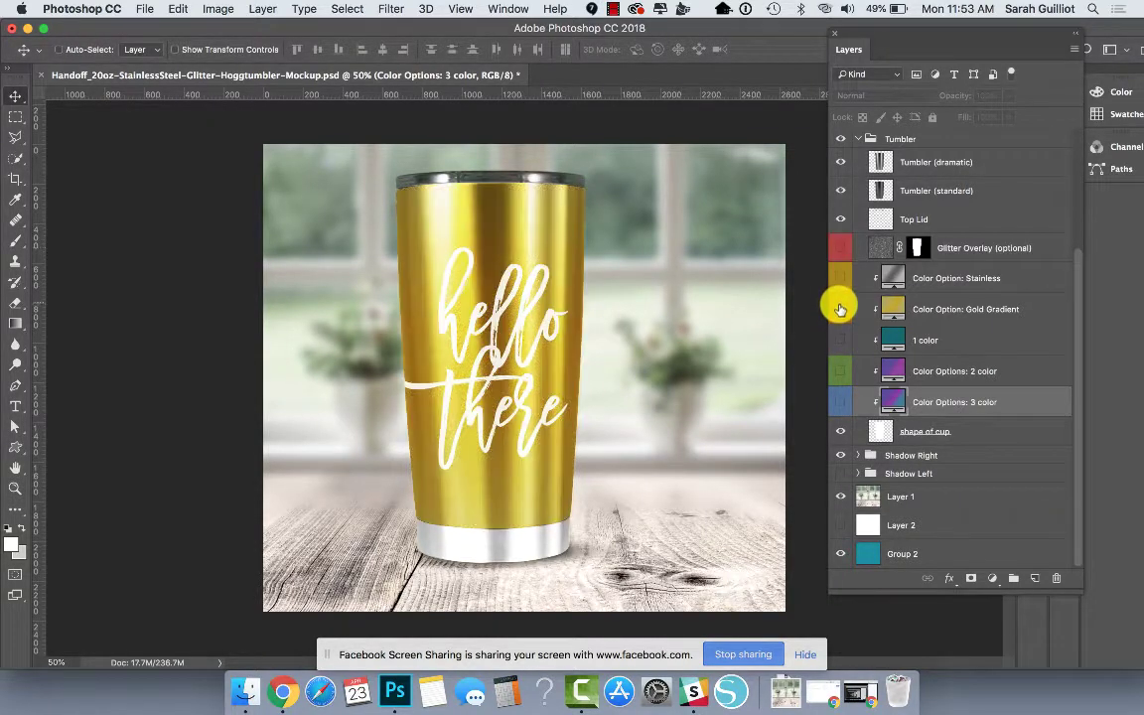
pyautogui.click(840, 309)
pyautogui.click(839, 281)
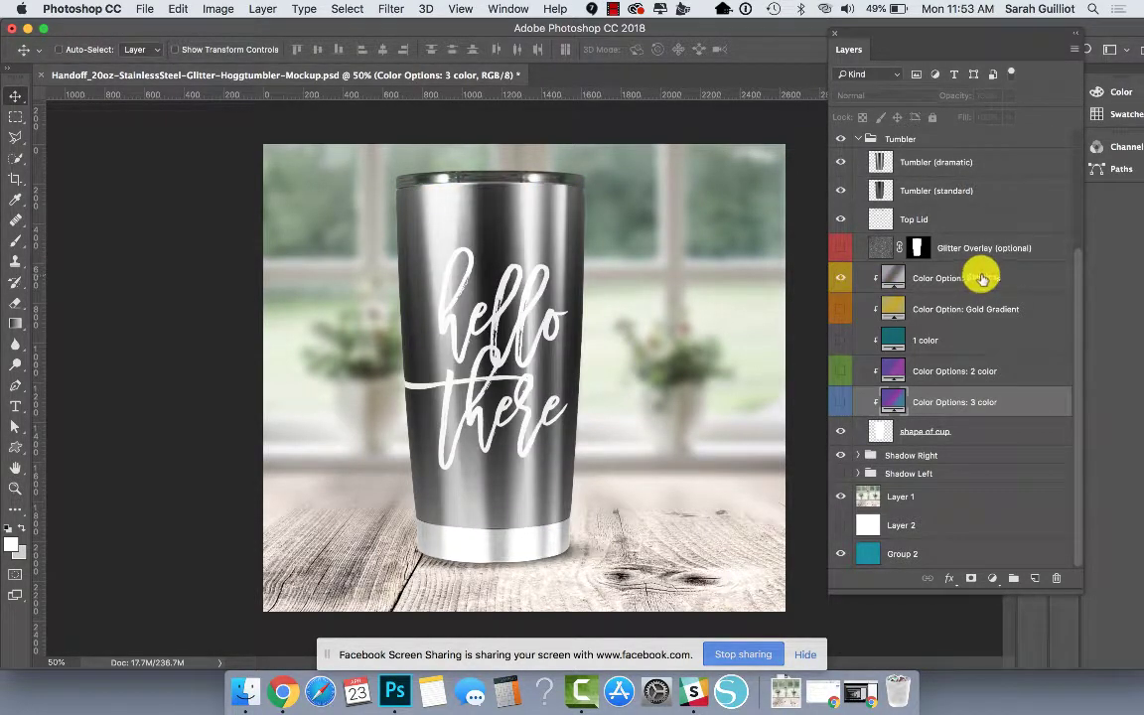
# Hide the white Optional Stainless Steel Base ring and select the Base and Top layers
pyautogui.click(972, 283)
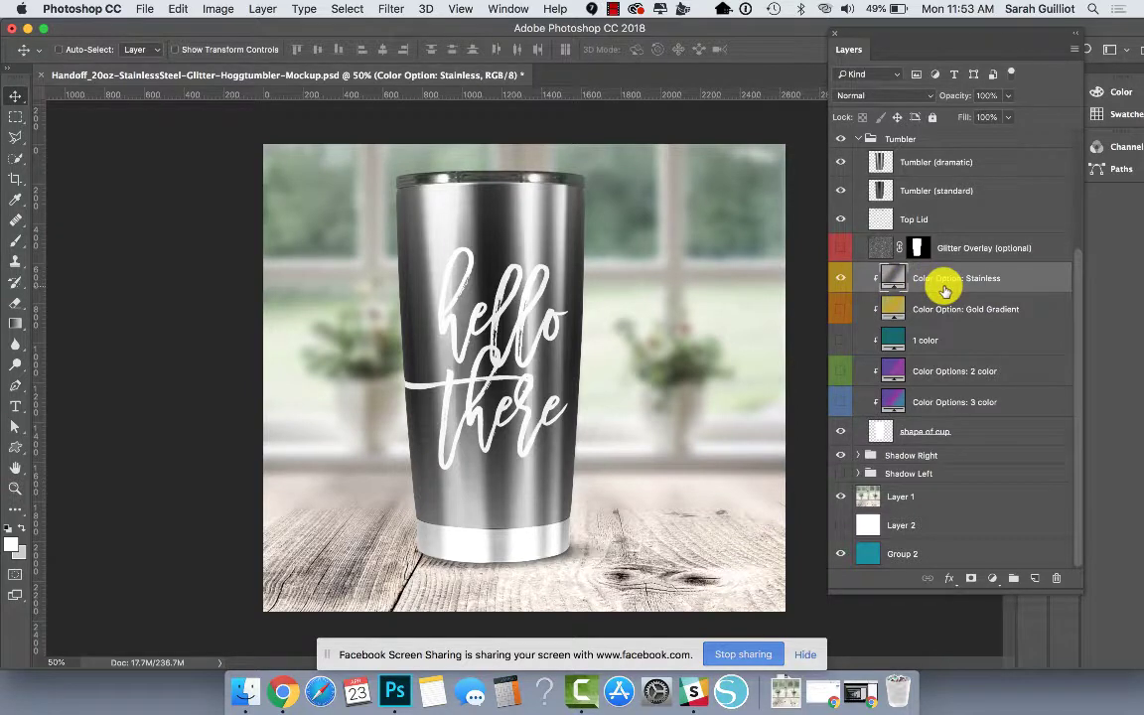
pyautogui.scroll(5, 944, 288)
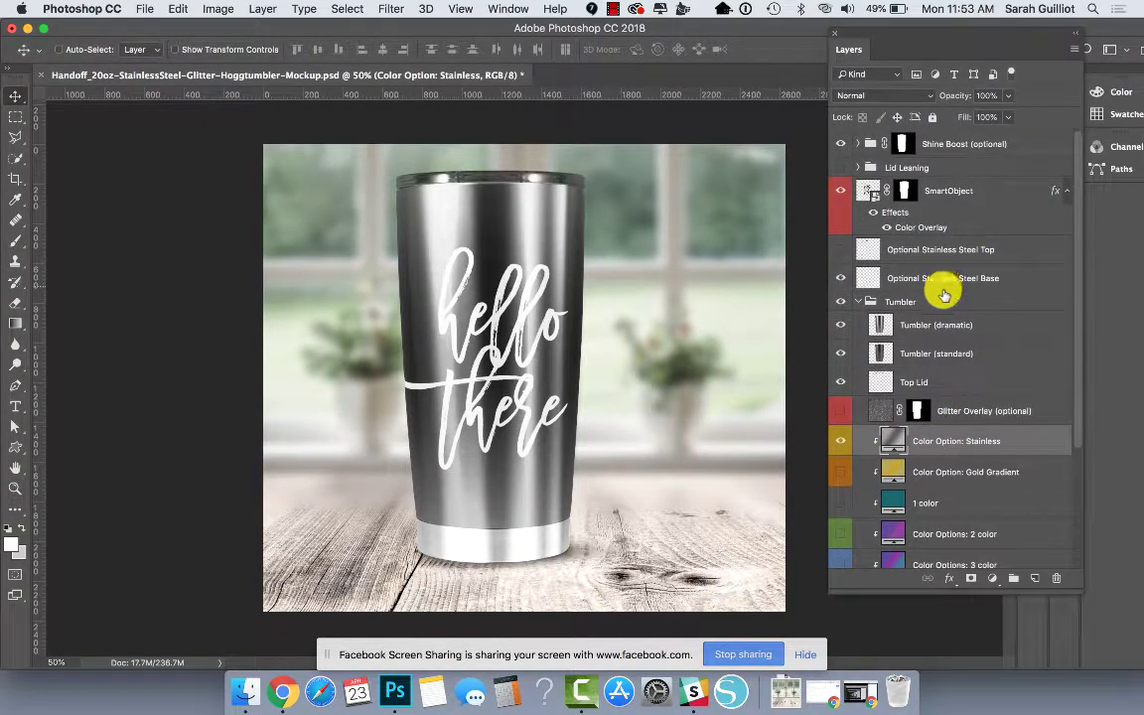
pyautogui.click(840, 278)
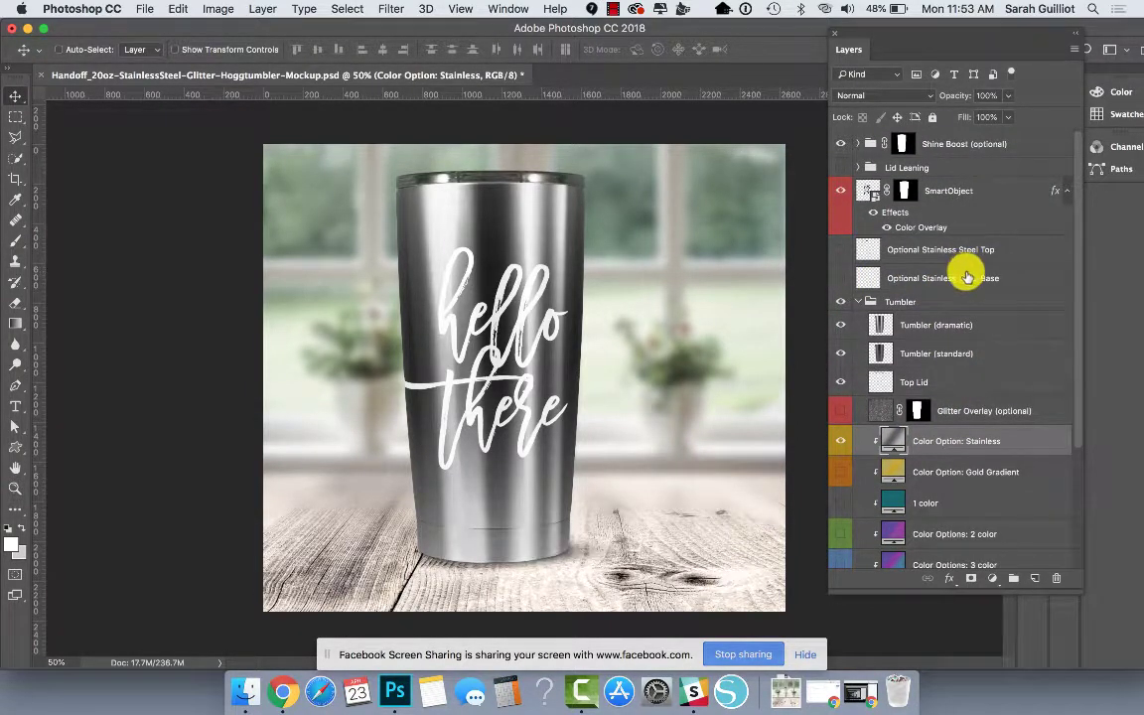
pyautogui.click(955, 277)
pyautogui.click(951, 250)
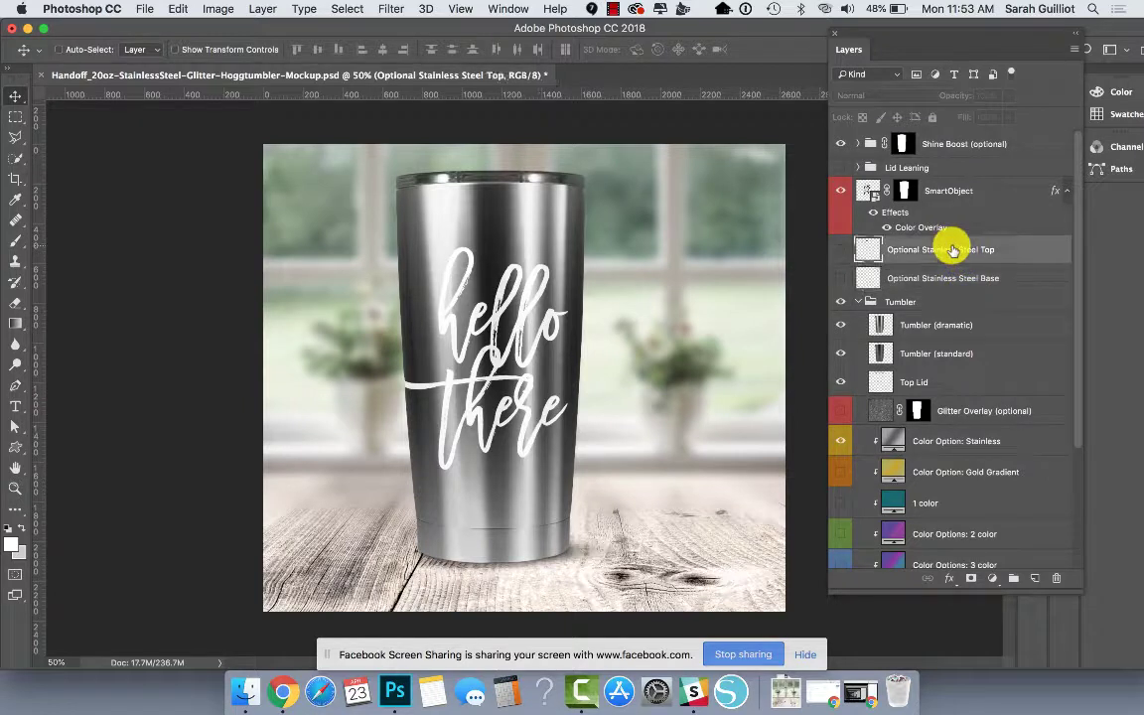
# Compare the Top band and Base ring, leaving both hidden, and keep the Stainless finish visible
pyautogui.click(840, 279)
pyautogui.click(840, 254)
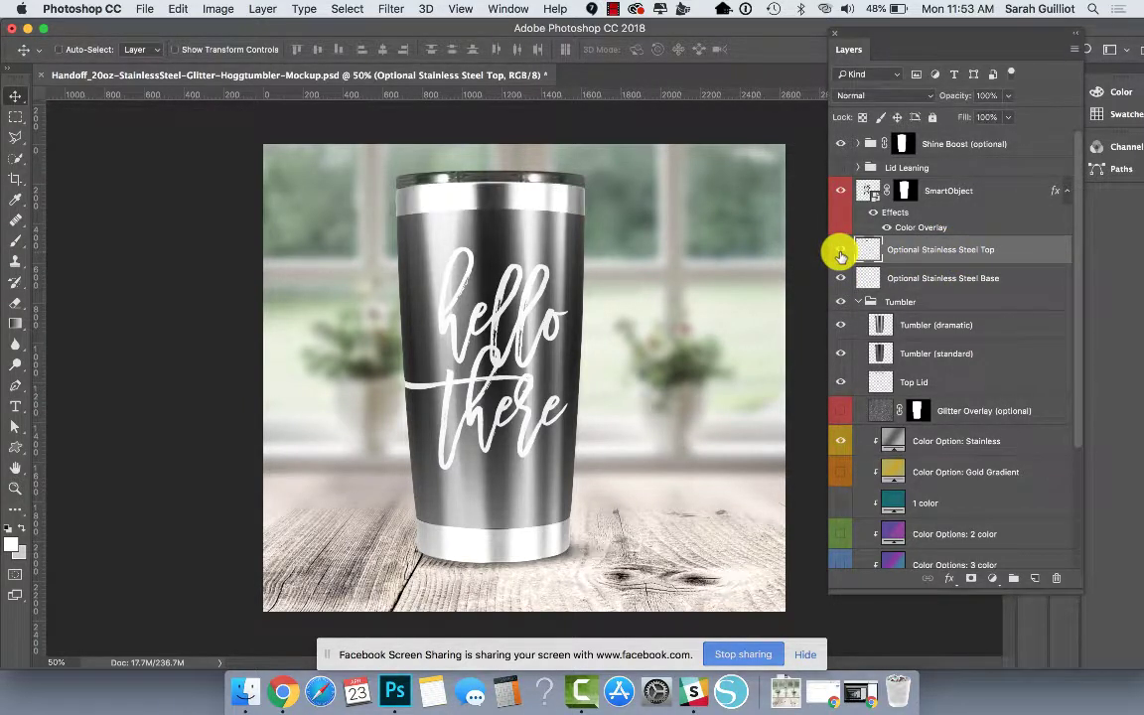
pyautogui.click(840, 253)
pyautogui.click(840, 278)
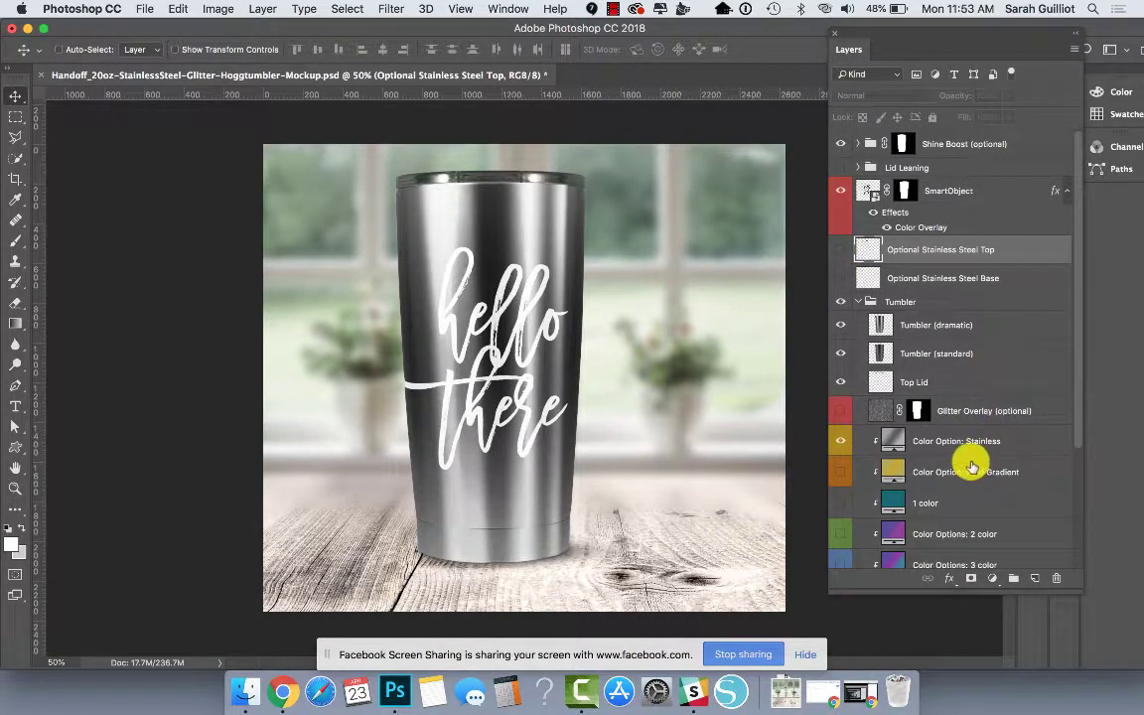
pyautogui.click(963, 441)
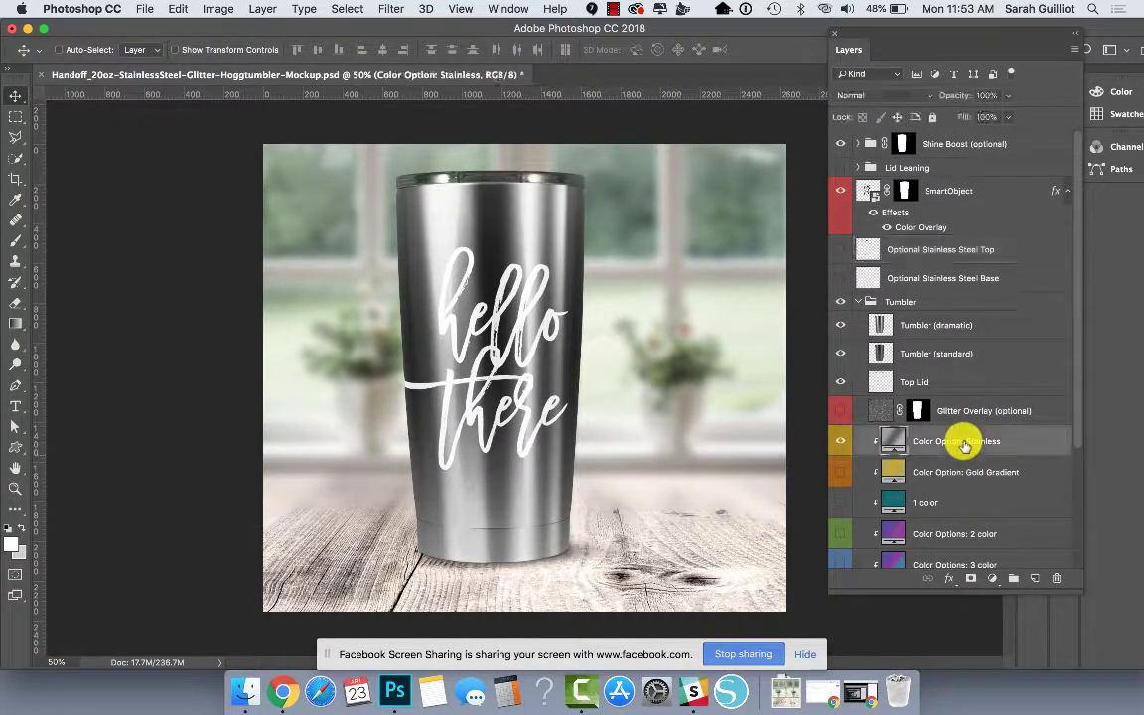
pyautogui.click(839, 442)
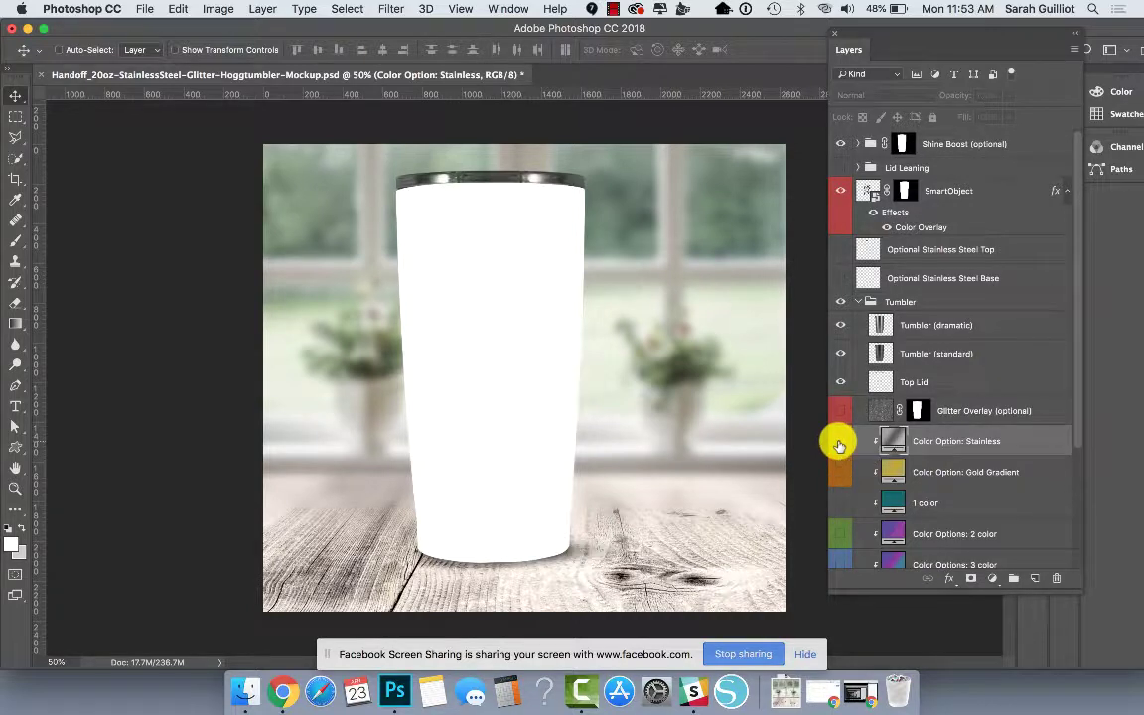
pyautogui.click(839, 442)
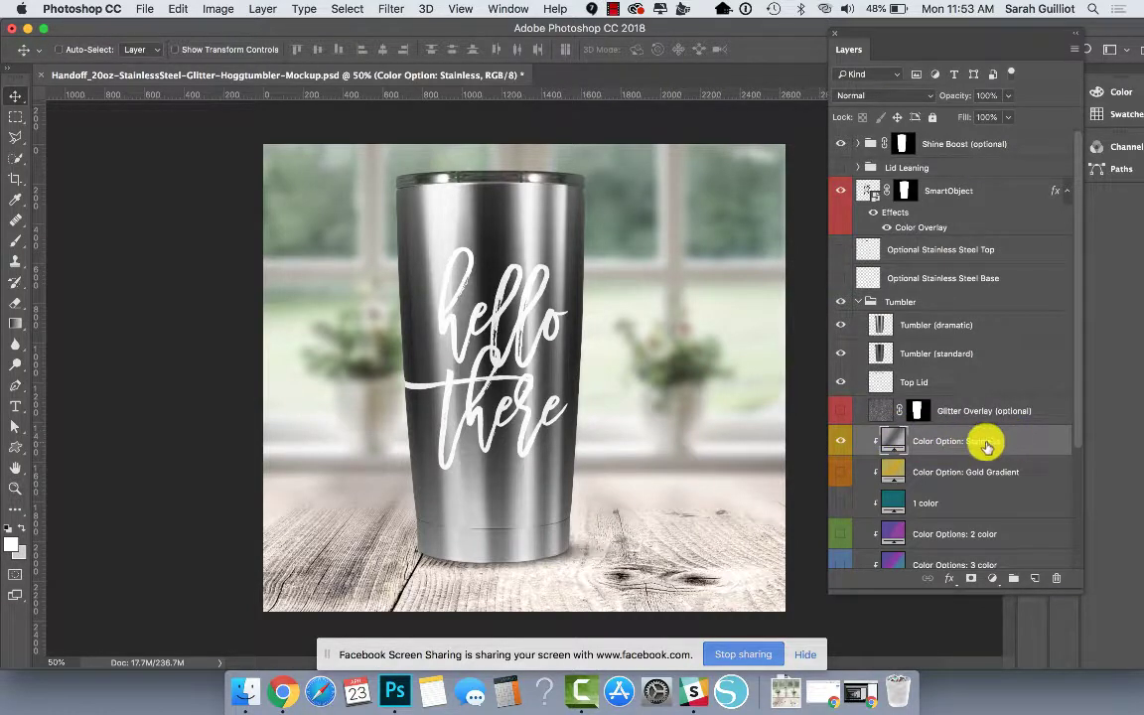
pyautogui.doubleClick(892, 439)
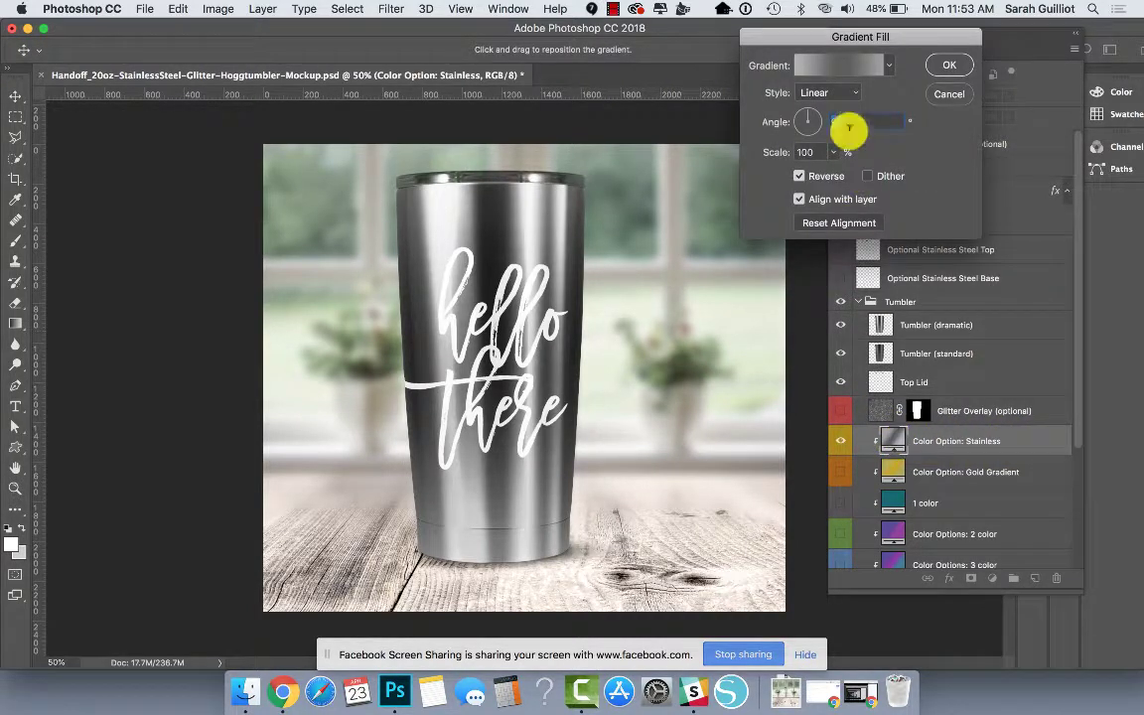
pyautogui.click(834, 67)
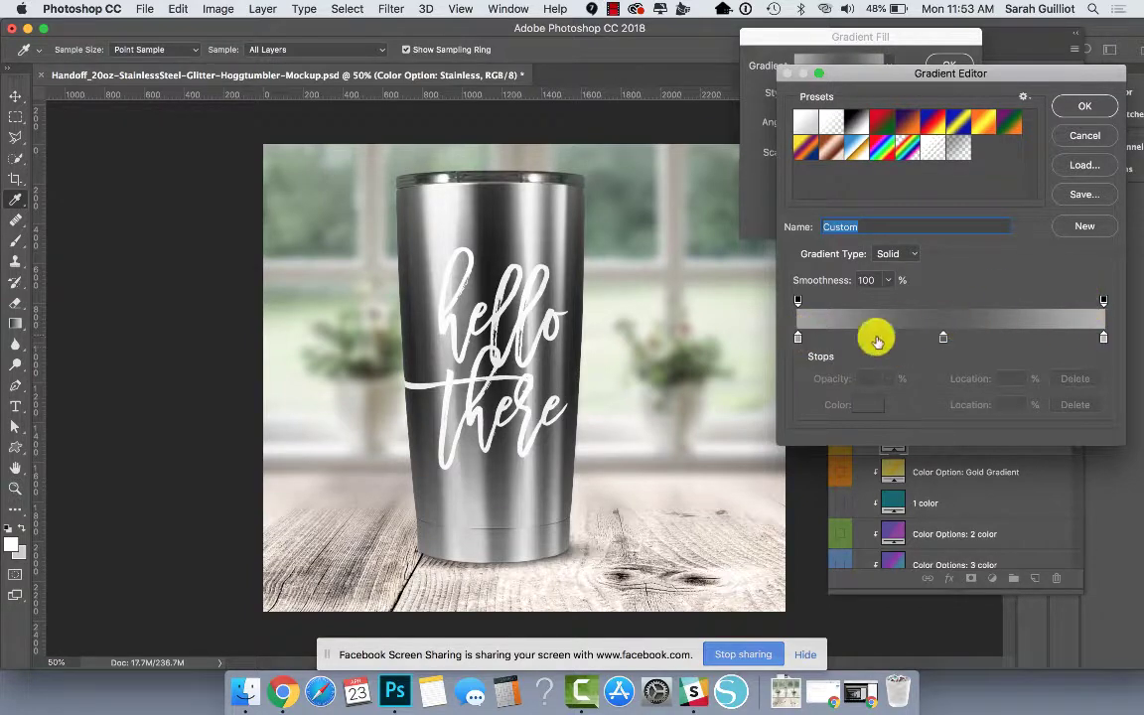
pyautogui.click(1084, 106)
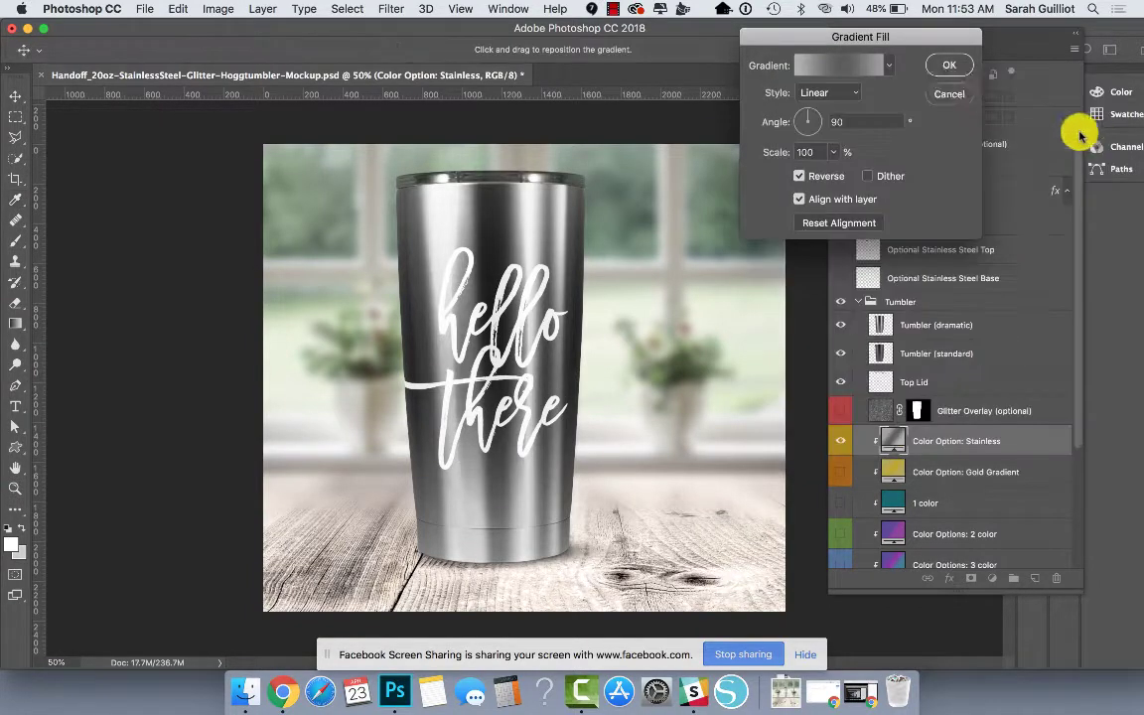
pyautogui.click(936, 94)
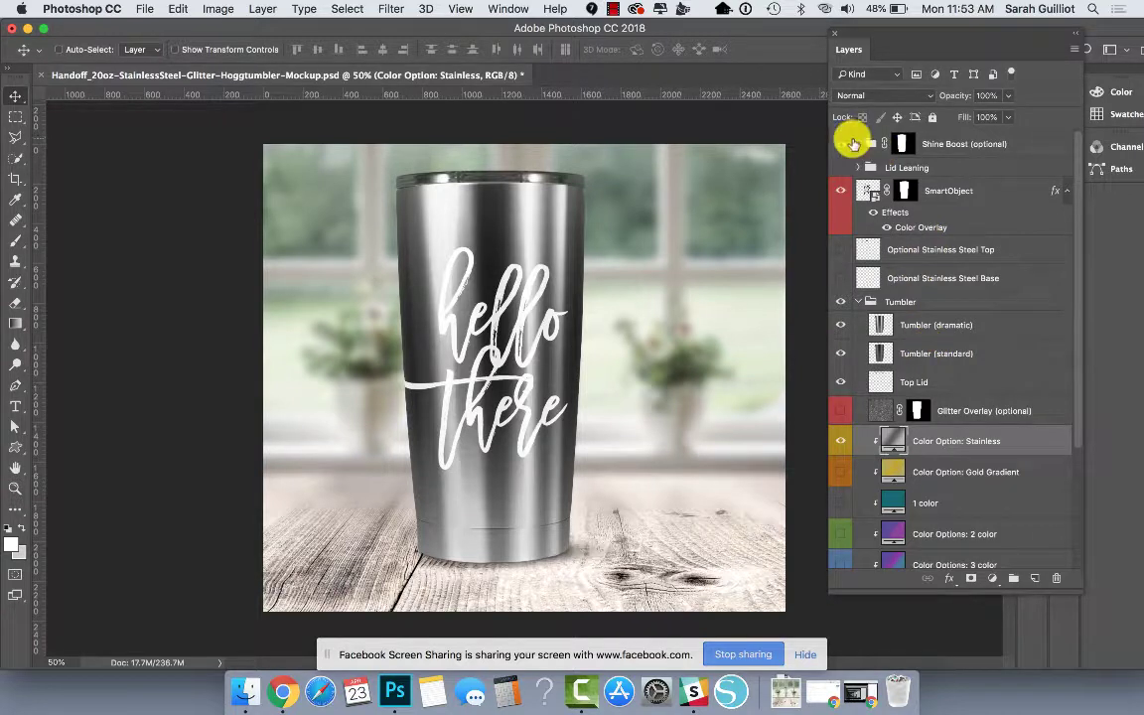
# Turn on Glitter Overlay and Shine Boost, hide the Stainless option and show Gold Gradient
pyautogui.click(936, 146)
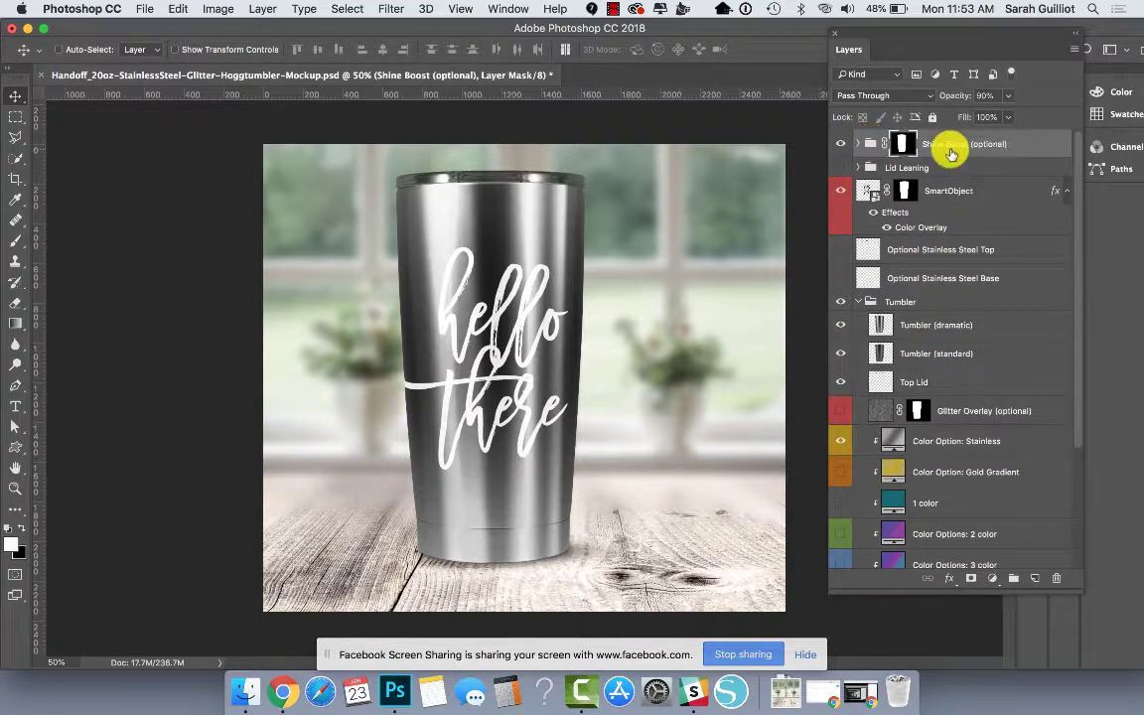
pyautogui.click(840, 145)
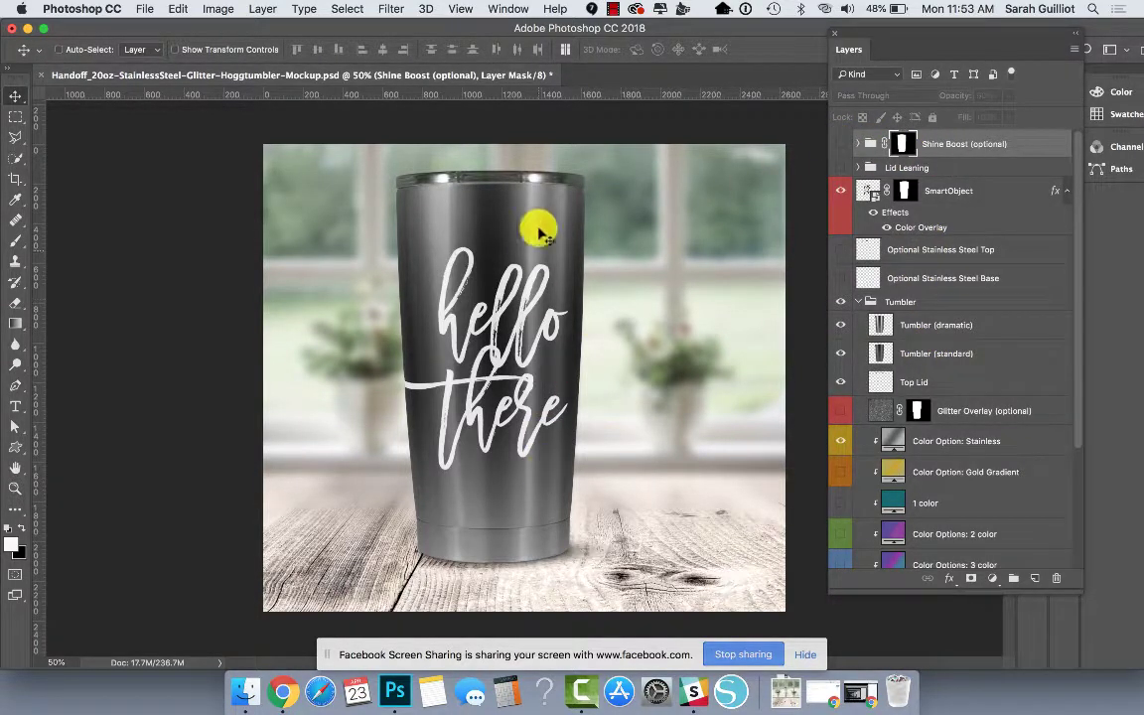
pyautogui.click(841, 411)
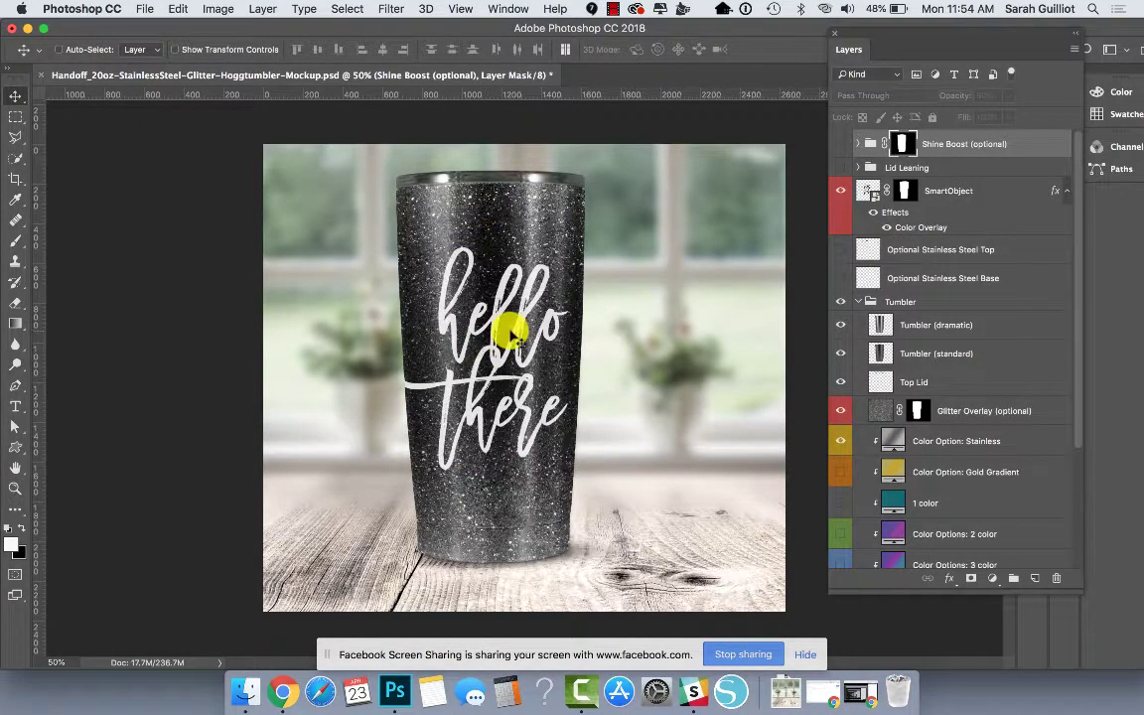
pyautogui.click(840, 144)
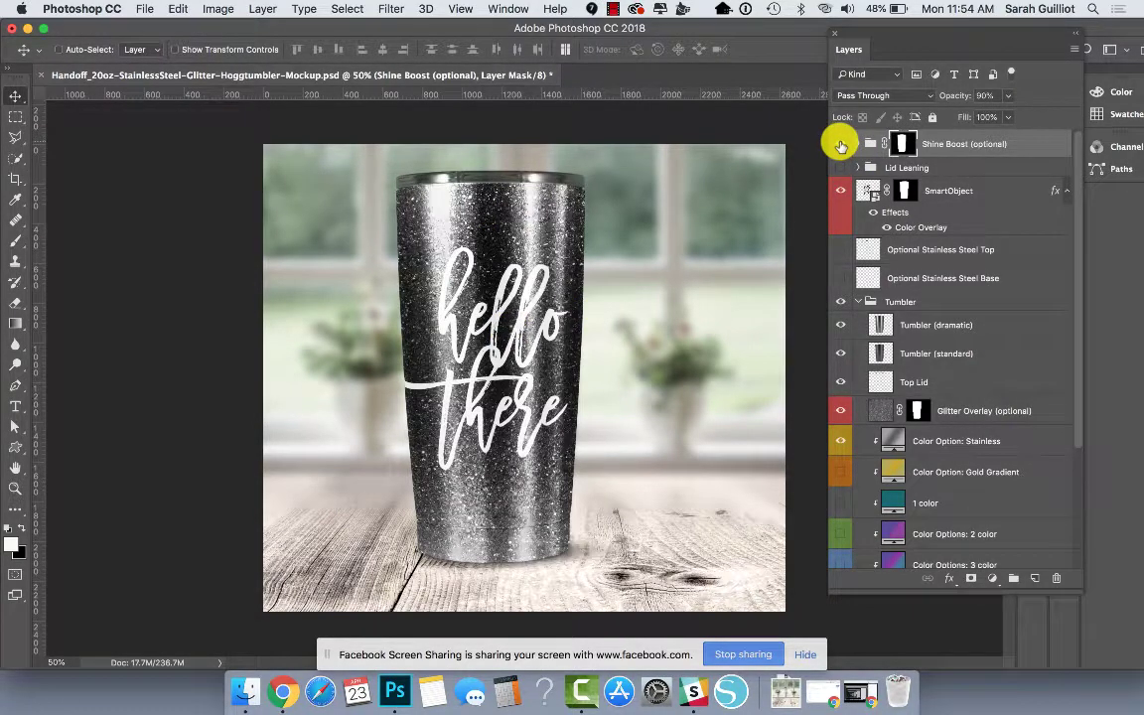
pyautogui.click(840, 440)
pyautogui.click(840, 472)
# Swap Gold Gradient for the purple 2 color option, show Lid Leaning, and collapse SmartObject effects and Tumbler
pyautogui.click(840, 474)
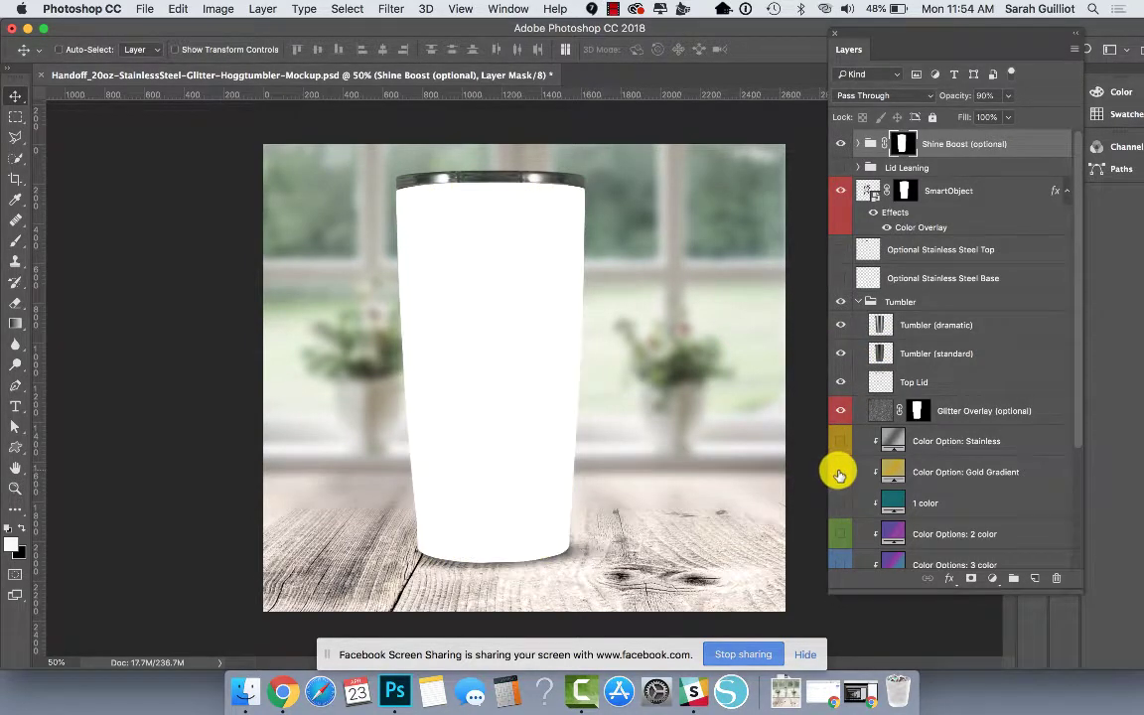
pyautogui.click(840, 533)
pyautogui.scroll(-5, 933, 396)
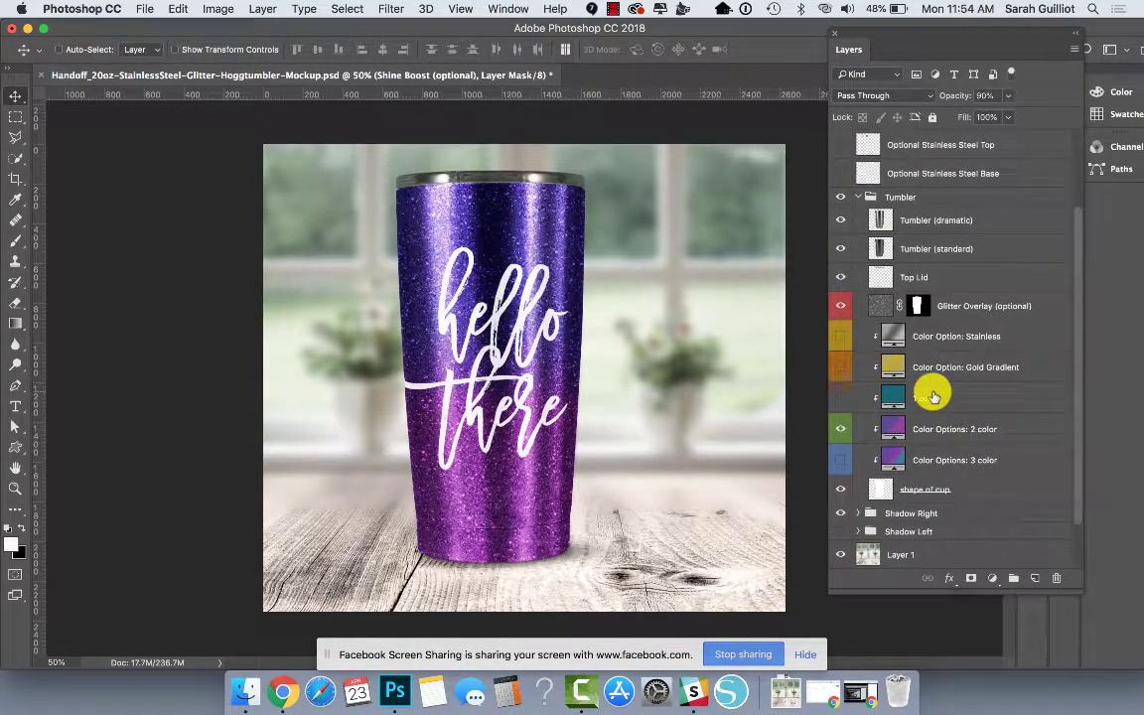
pyautogui.scroll(5, 933, 396)
pyautogui.click(839, 166)
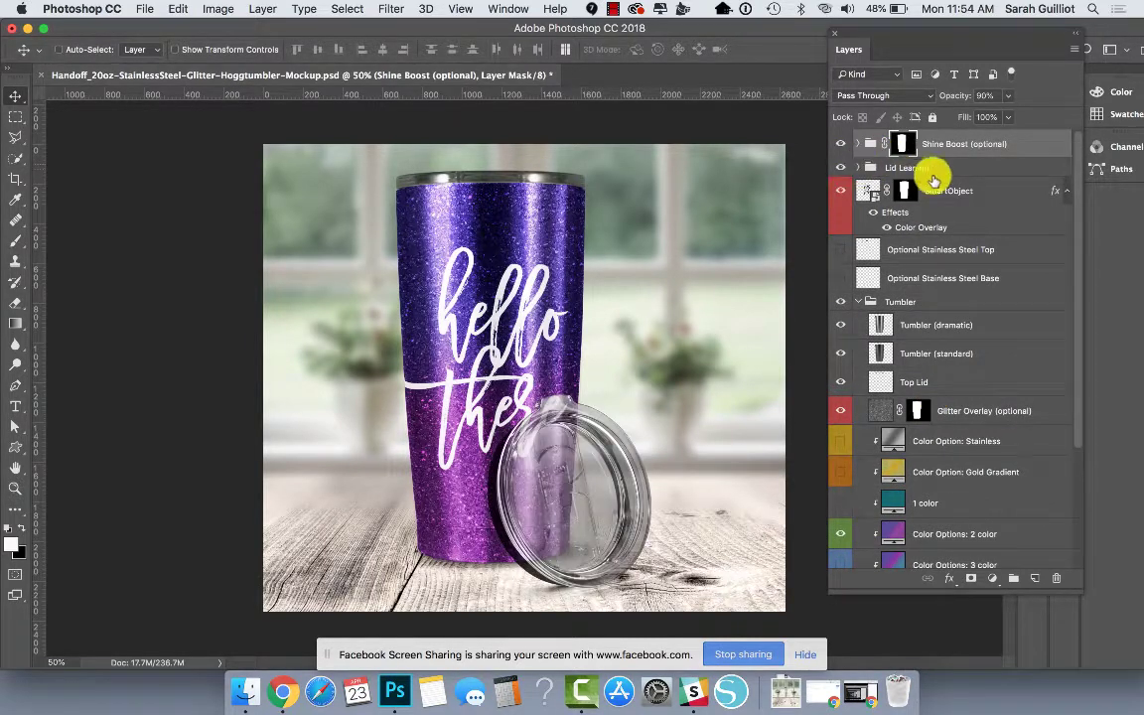
pyautogui.click(1067, 190)
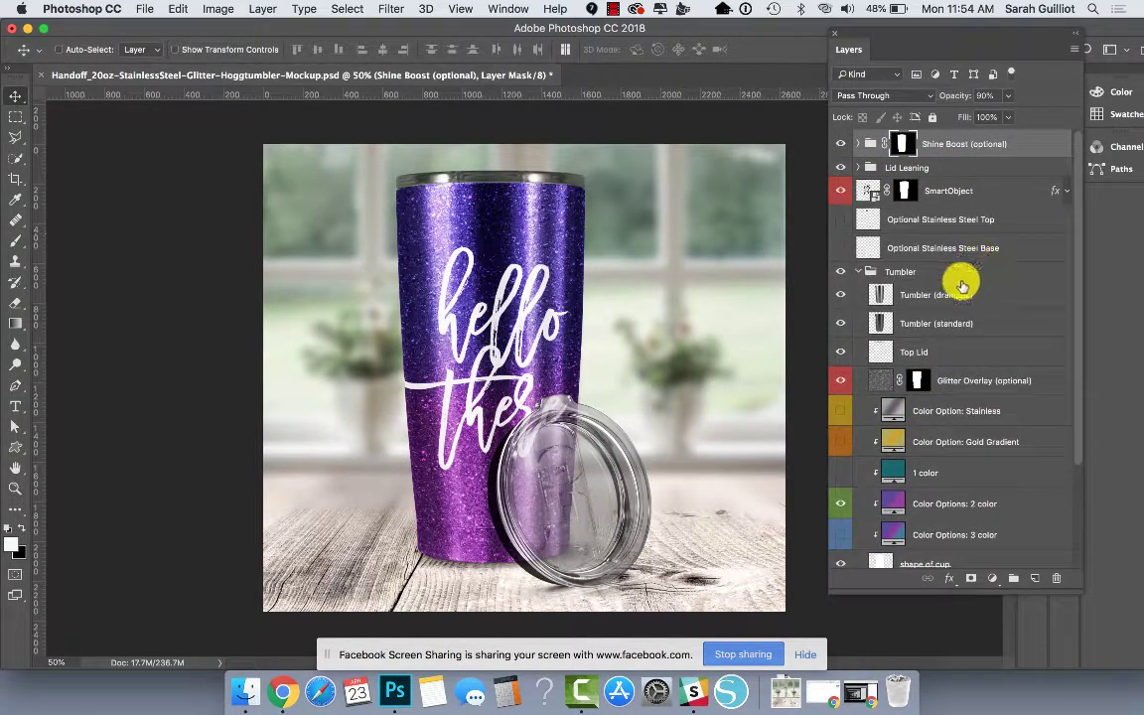
pyautogui.click(858, 271)
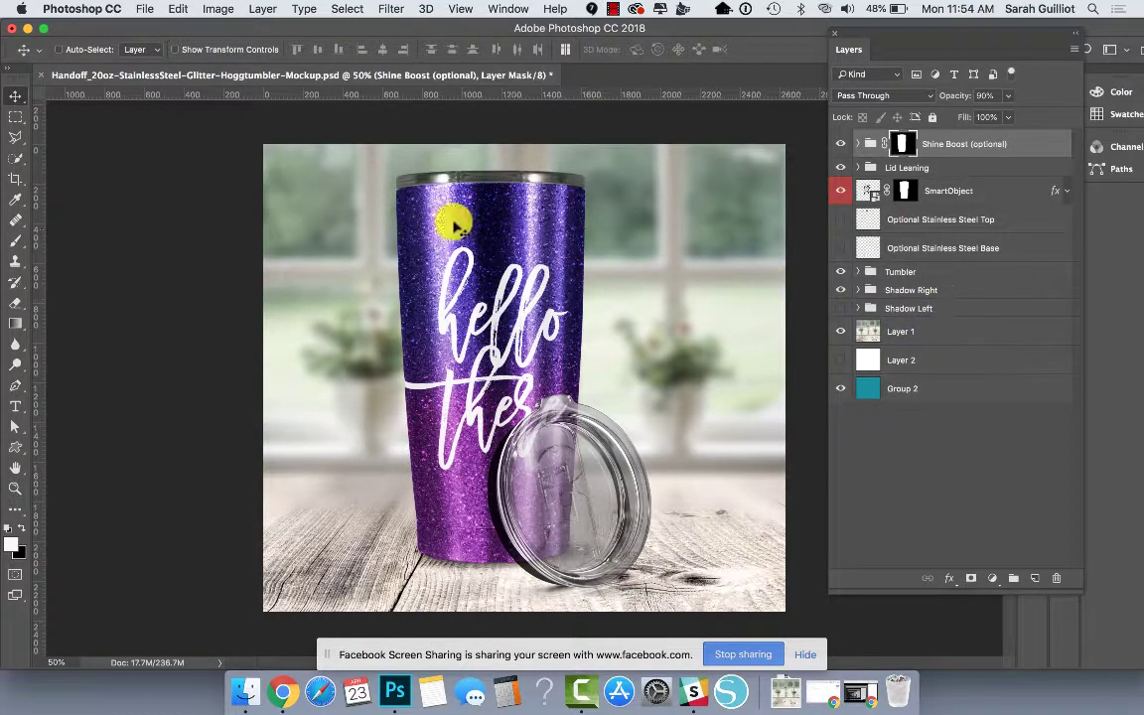
# Group Shadow Left through Shine Boost into Group 3 and move the mockup slightly right
pyautogui.click(963, 308)
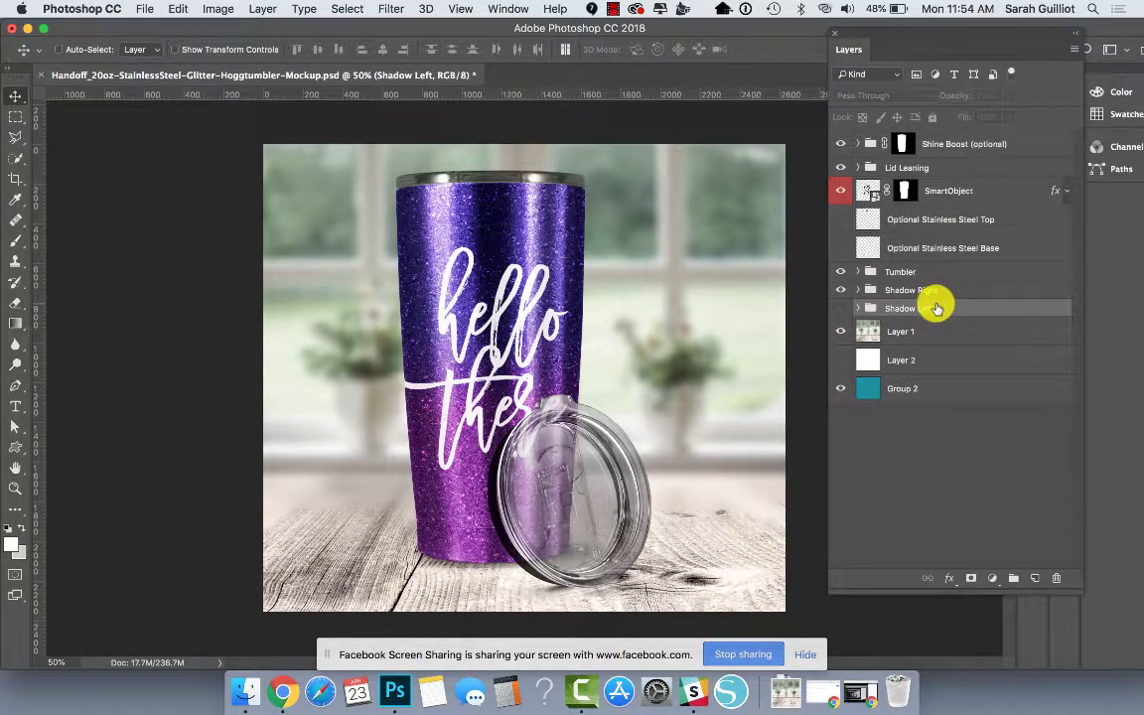
pyautogui.keyDown('shift'); pyautogui.click(955, 144); pyautogui.keyUp('shift')
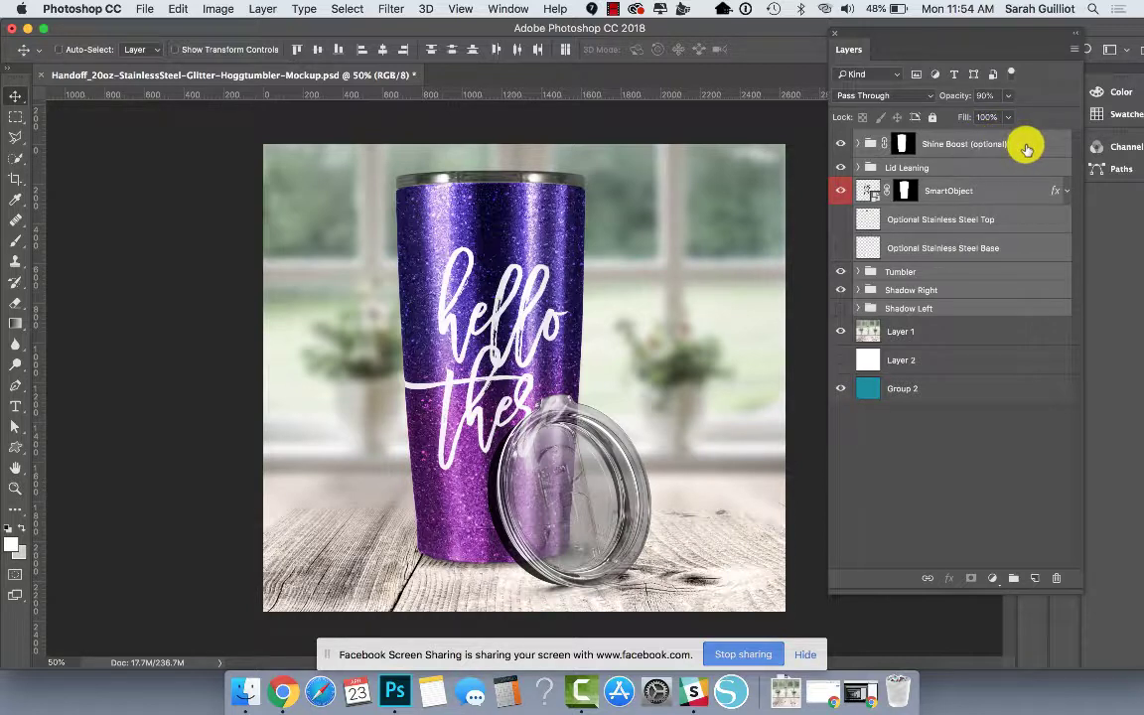
pyautogui.press('super+g')
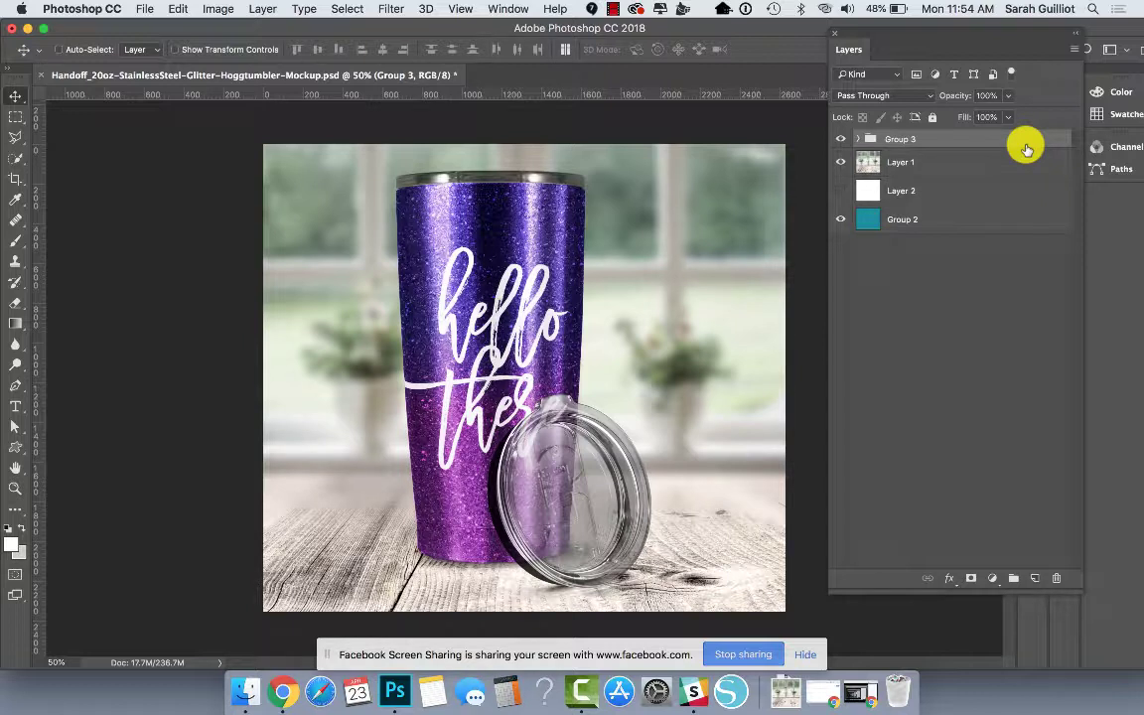
pyautogui.doubleClick(903, 139)
pyautogui.press('Return')
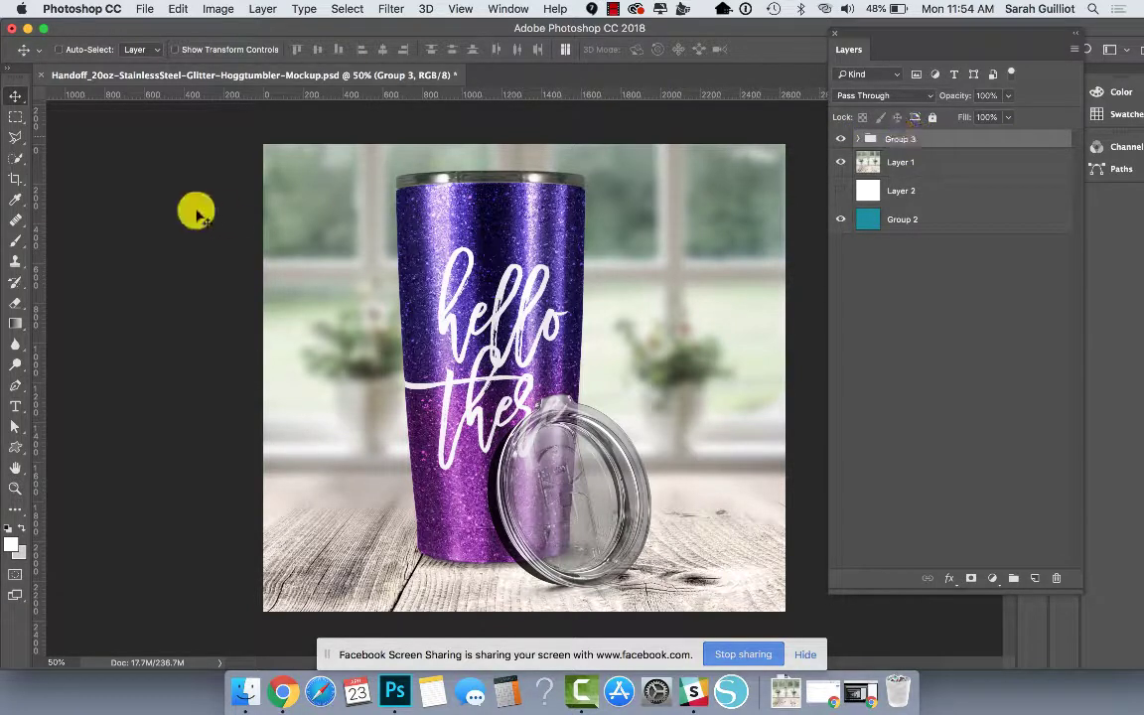
pyautogui.moveTo(403, 230); pyautogui.dragTo(431, 225)
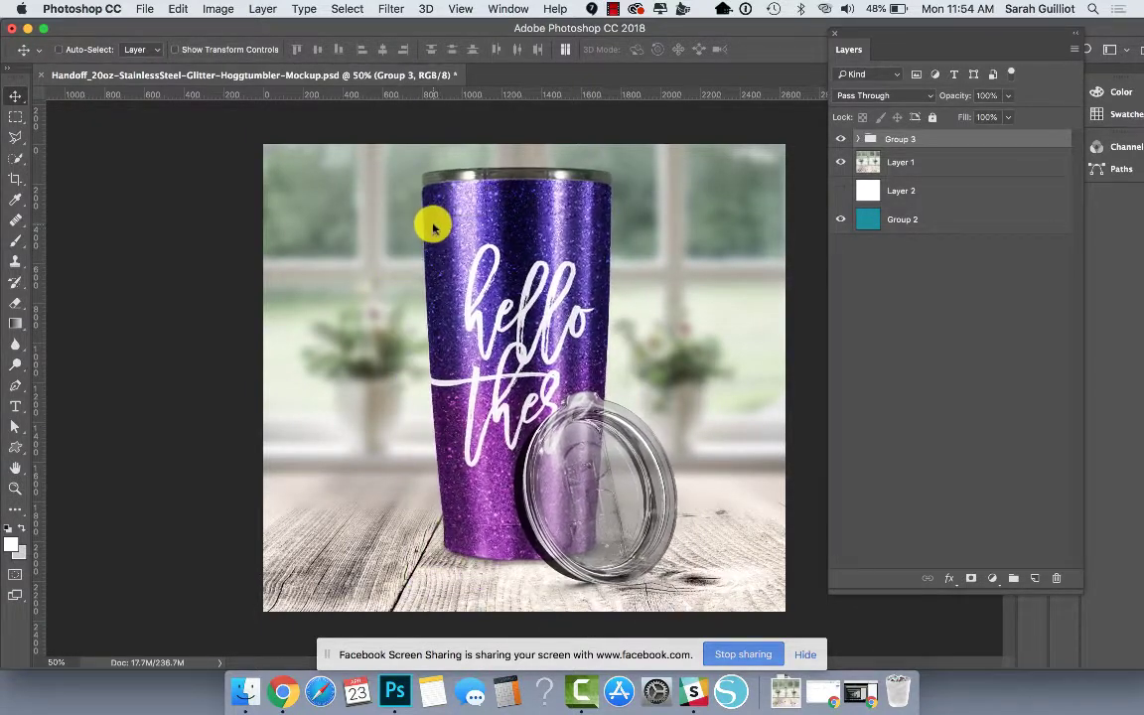
# Hide the Layer 1 window photo, show the white Layer 2 fill, and reselect Group 3
pyautogui.click(876, 313)
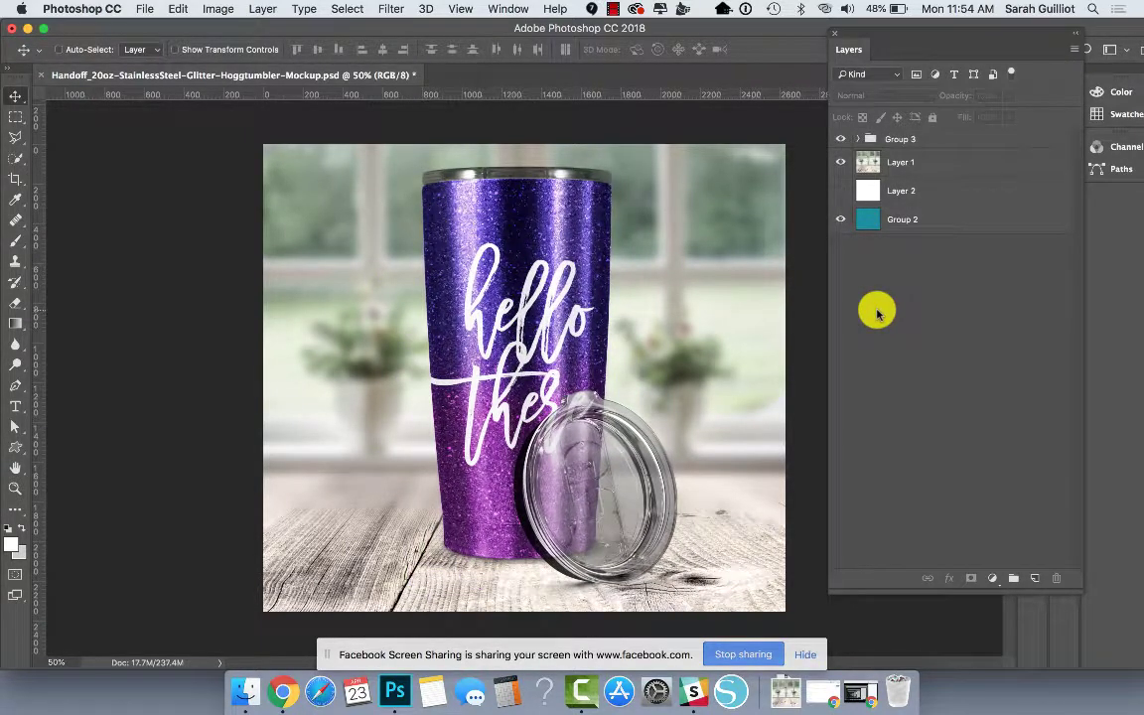
pyautogui.click(841, 161)
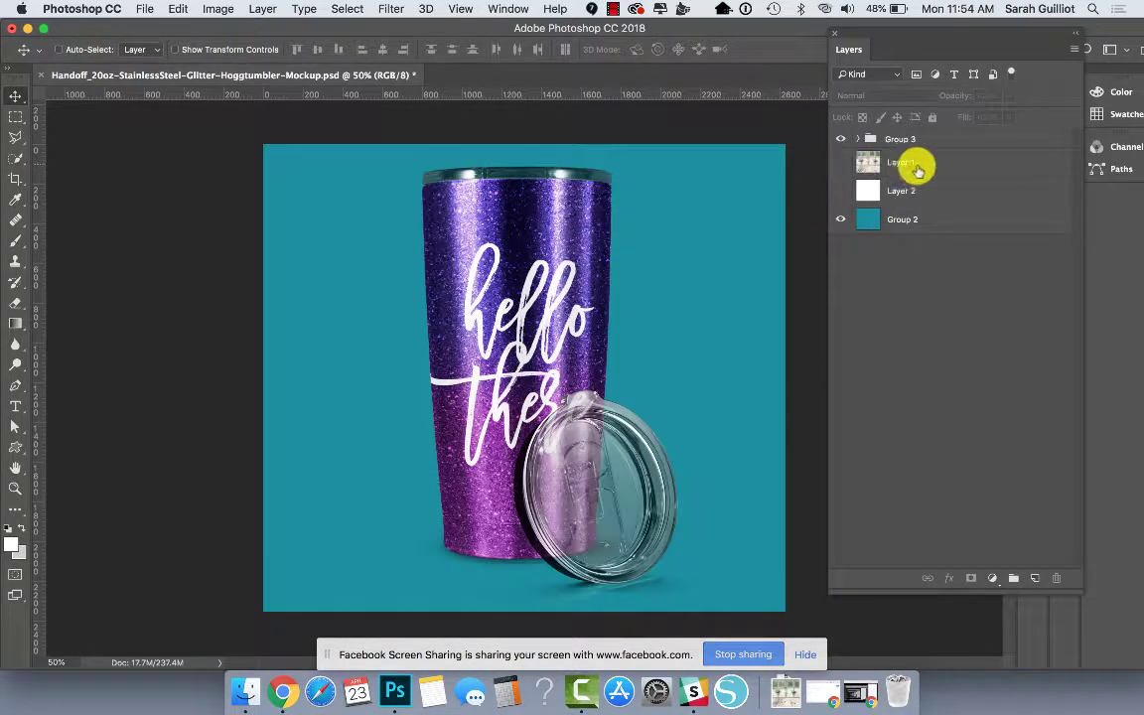
pyautogui.click(840, 191)
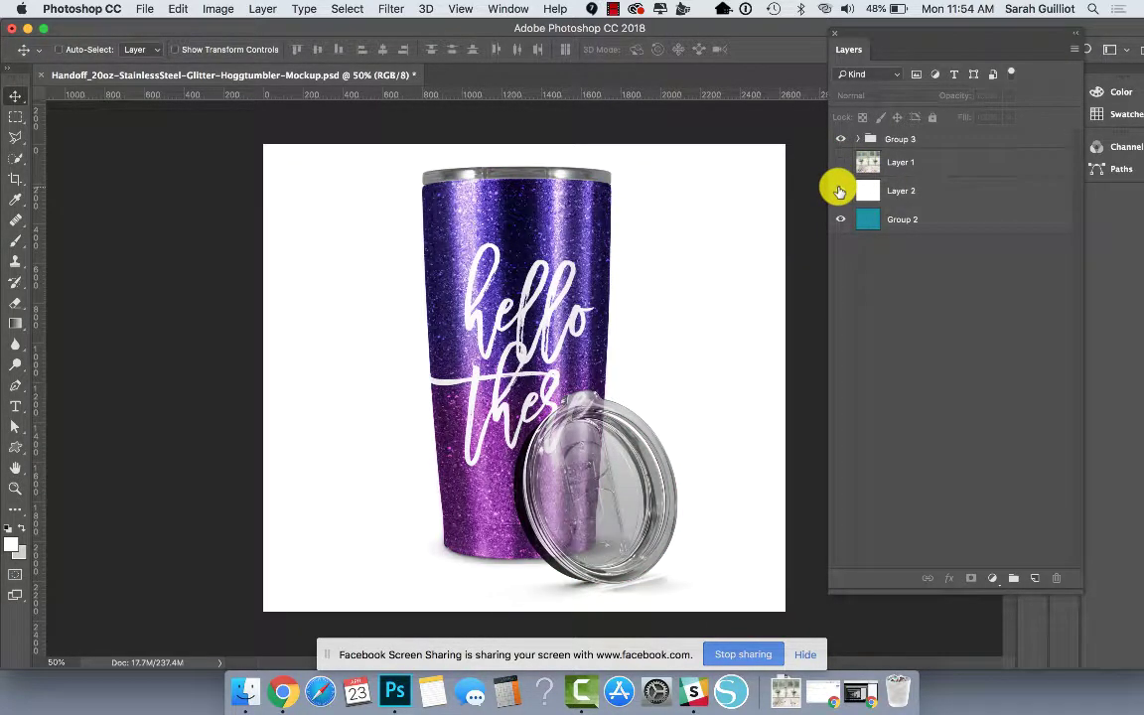
pyautogui.click(928, 141)
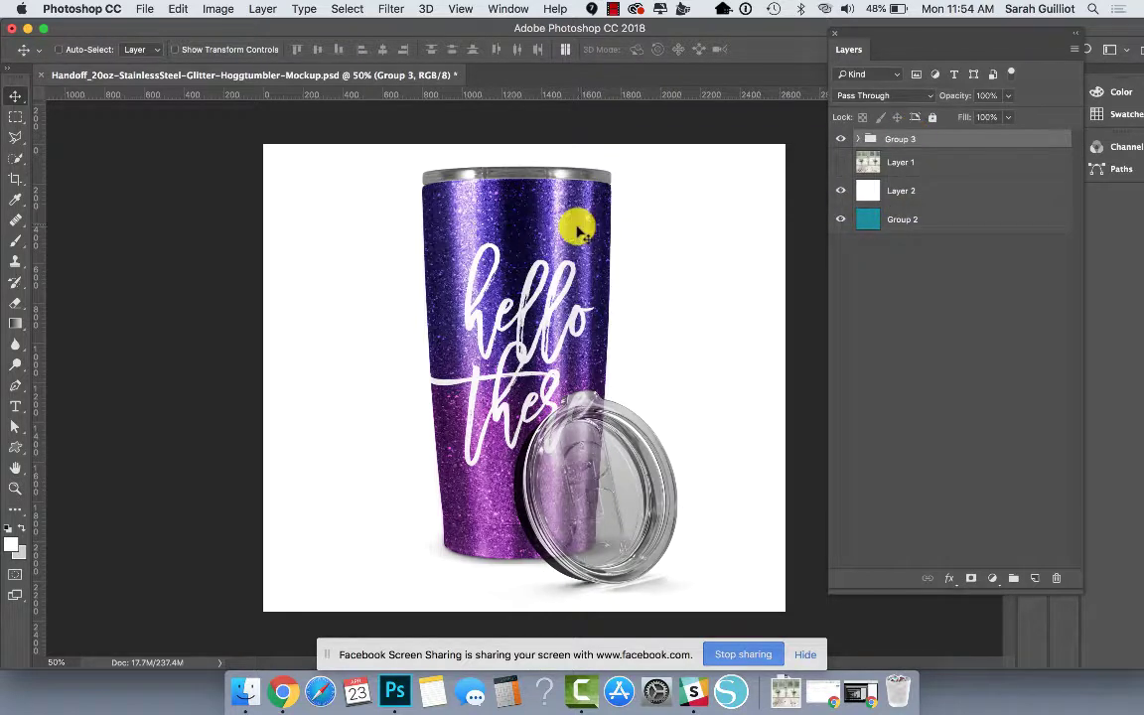
# Shift Group 3 slightly left and expand it to reveal its layers
pyautogui.moveTo(567, 222)
pyautogui.mouseDown()
pyautogui.moveTo(509, 237)
pyautogui.moveTo(558, 238)
pyautogui.mouseUp()
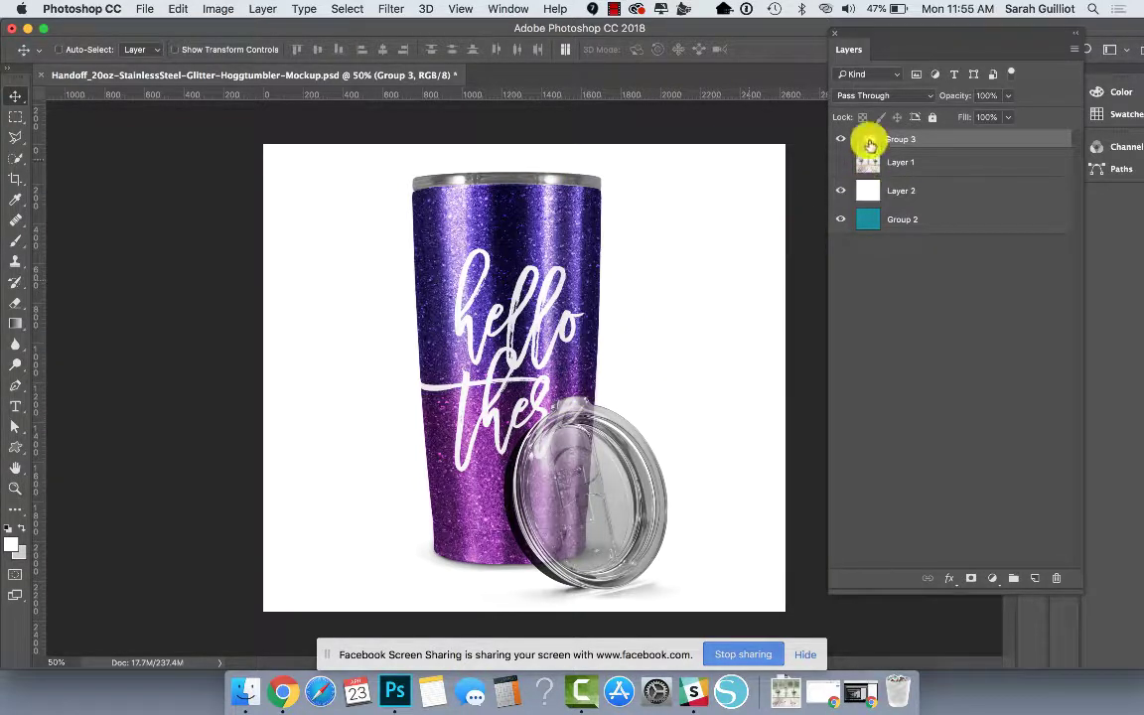
pyautogui.click(857, 139)
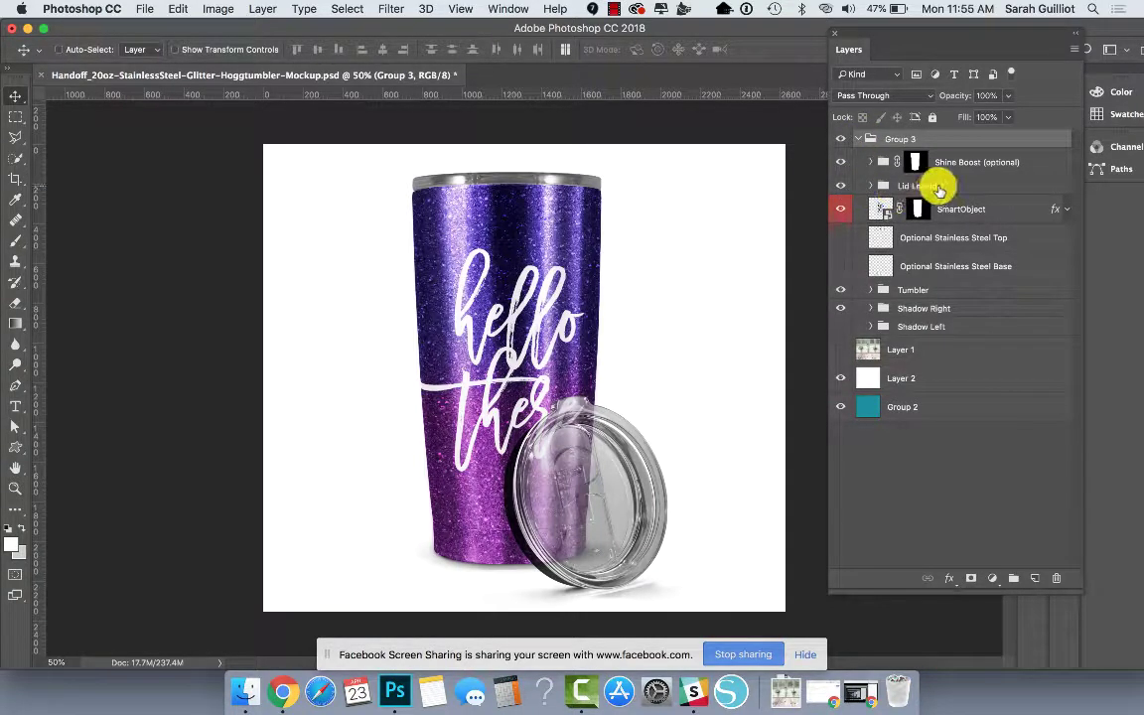